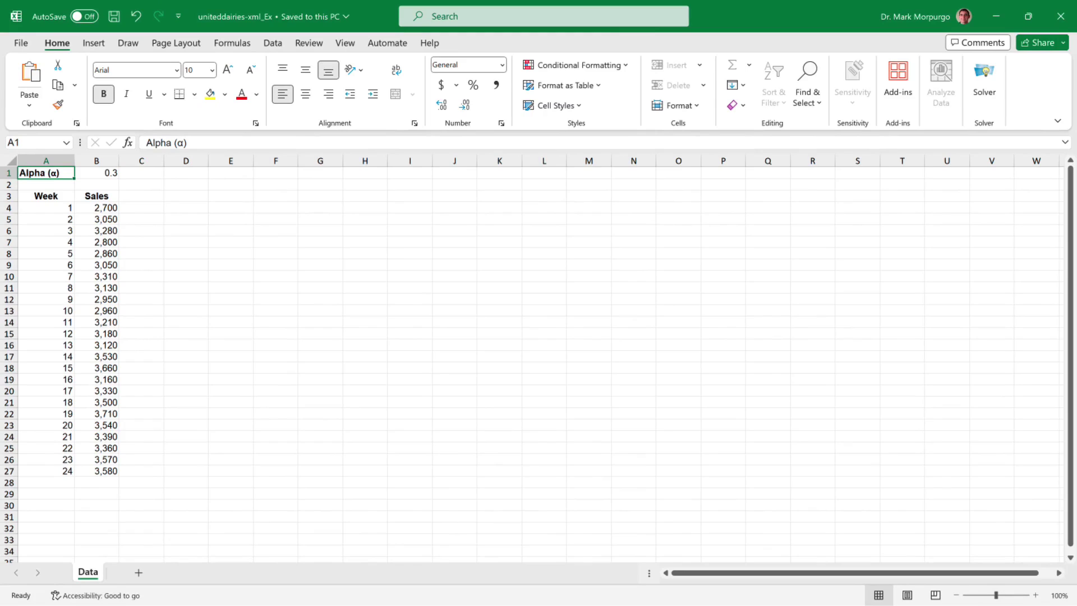
Shade J5:R23 green to mark where the chart will sit.
drag(454, 218, 813, 425)
click(224, 94)
click(253, 224)
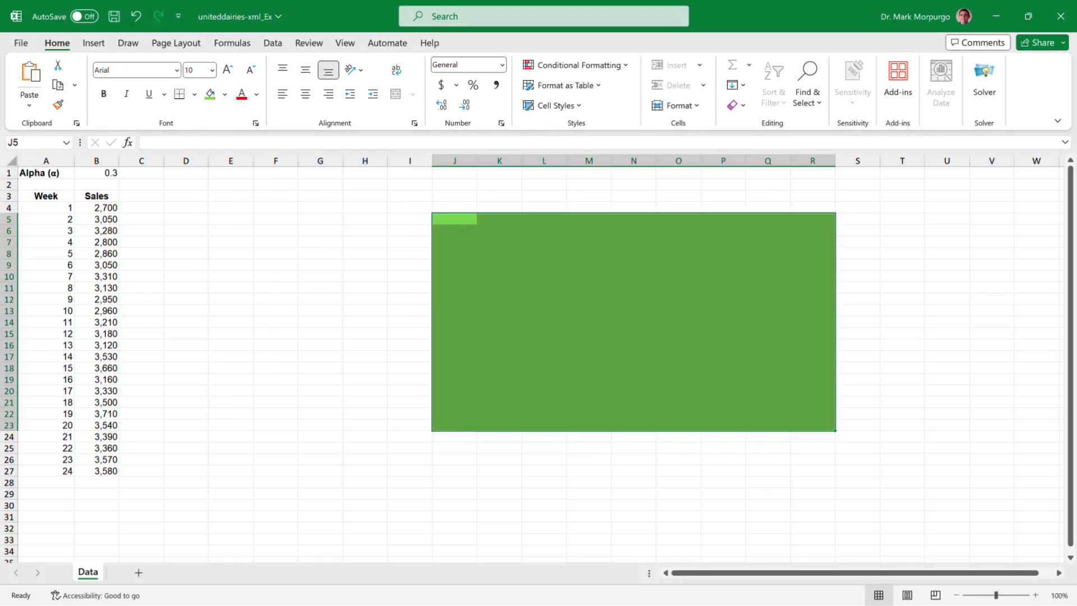
click(454, 196)
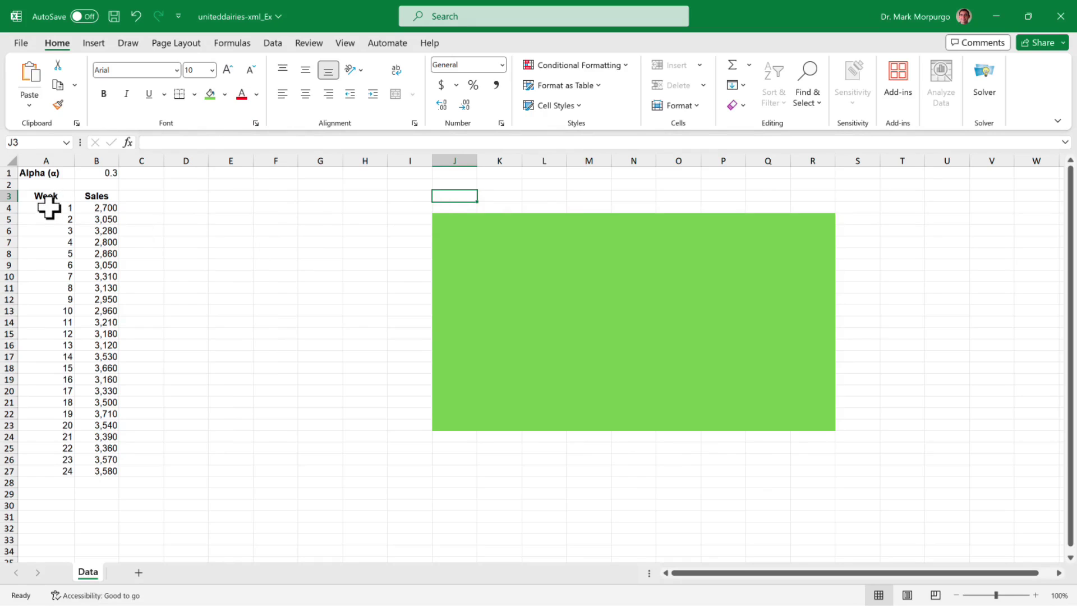
Insert a recommended Line chart of weekly Sales from the Week and Sales columns in A3:B27.
drag(46, 196, 87, 472)
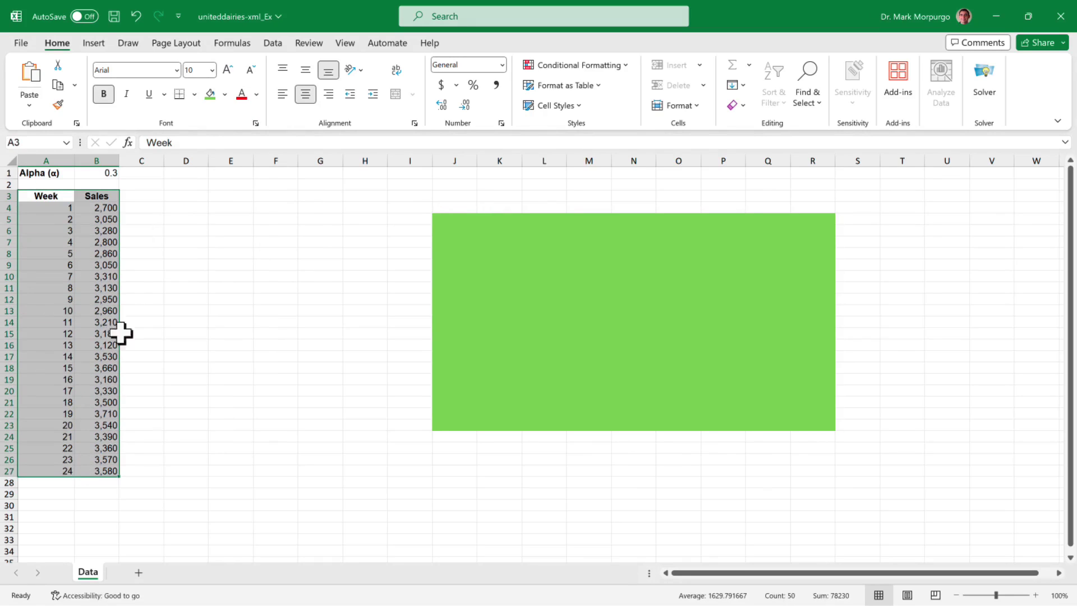
click(94, 44)
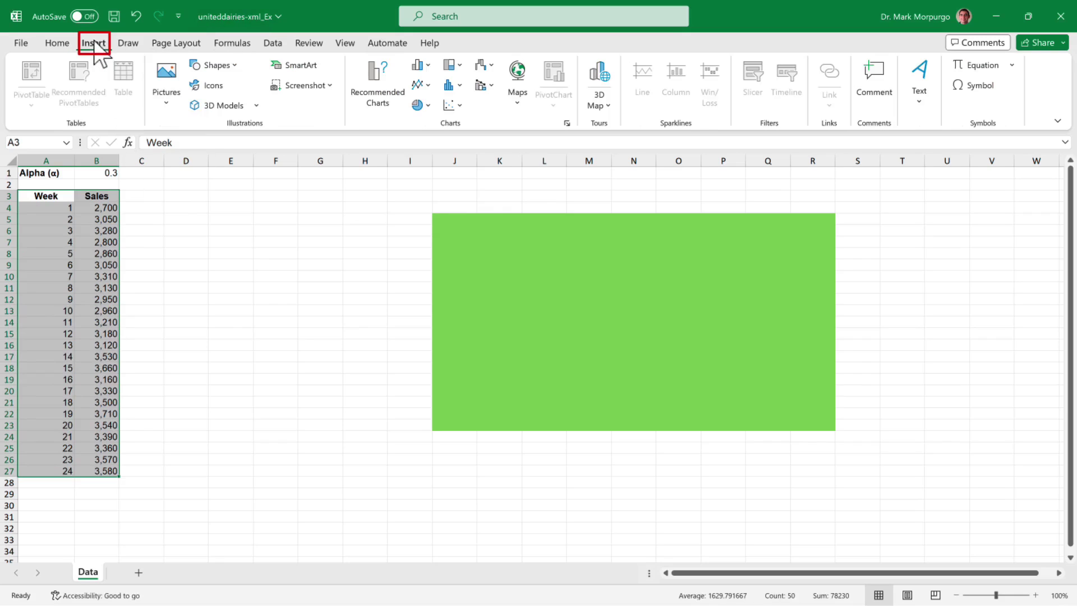
click(395, 78)
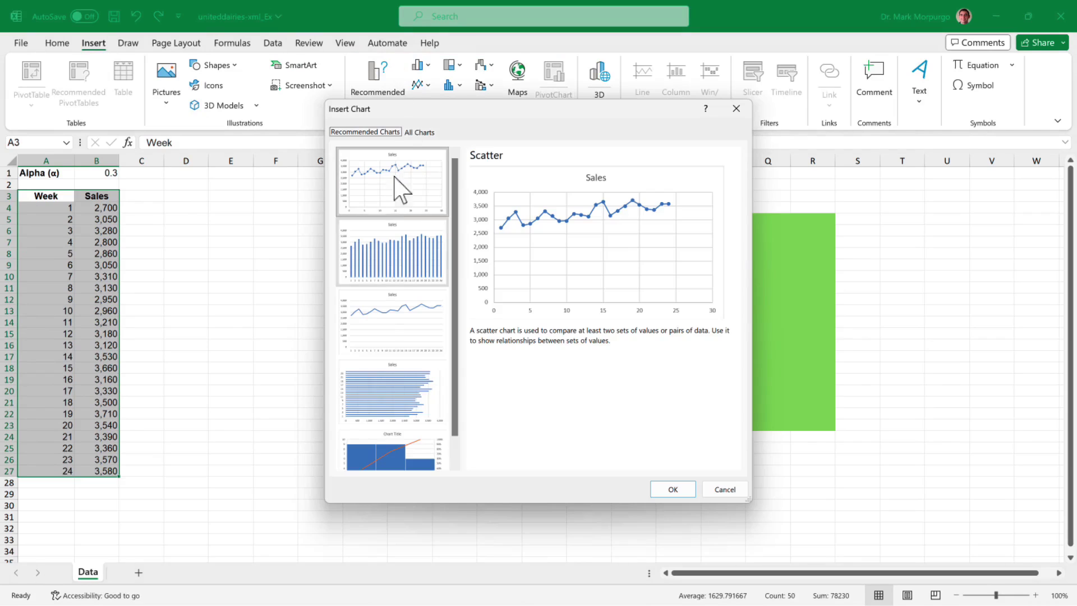
click(381, 307)
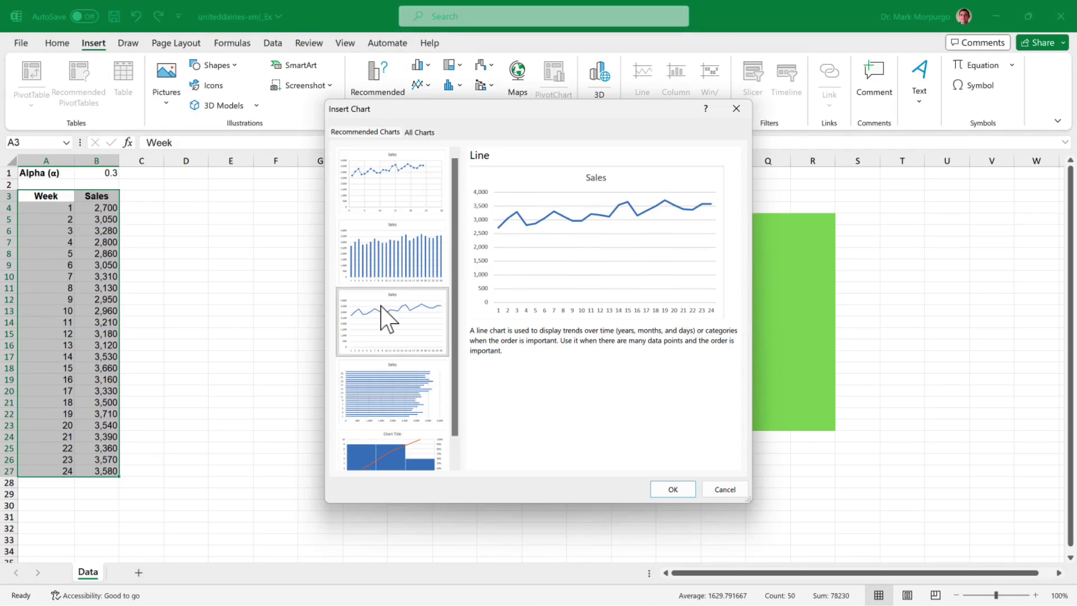
click(673, 489)
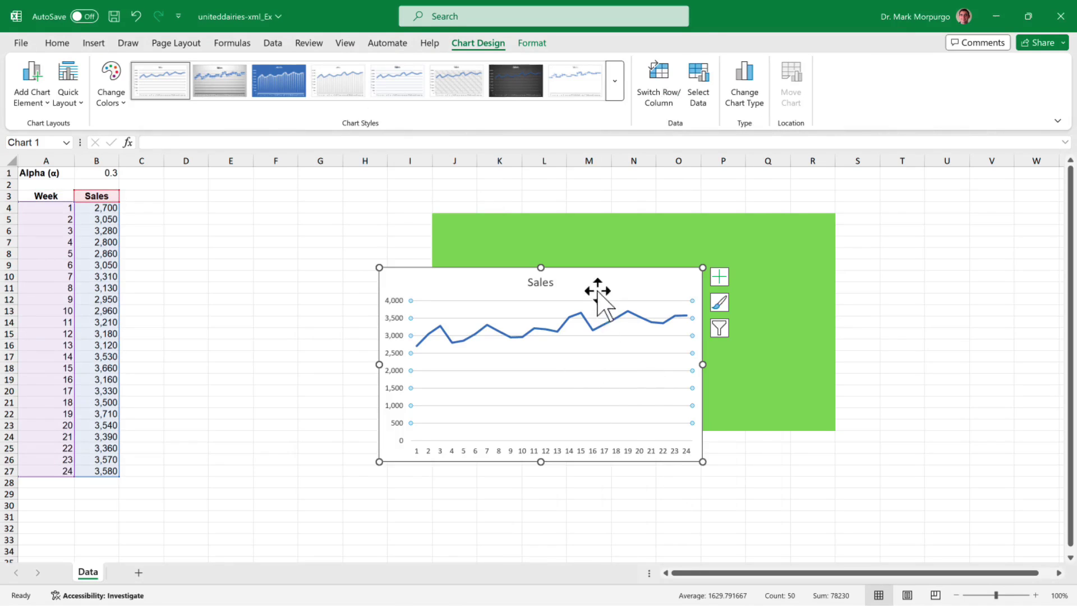
Move and resize the chart to fill J5:R23, and change its title to 'Sales Time Series Plot'.
drag(598, 291, 654, 241)
drag(758, 410, 826, 423)
click(635, 231)
double_click(634, 231)
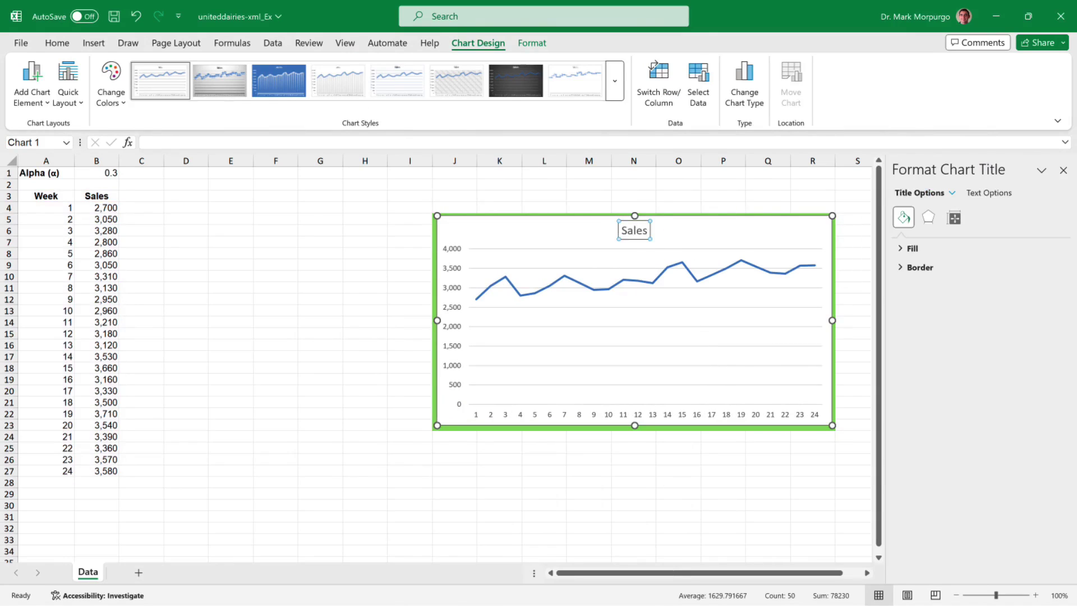
click(646, 230)
text(T)
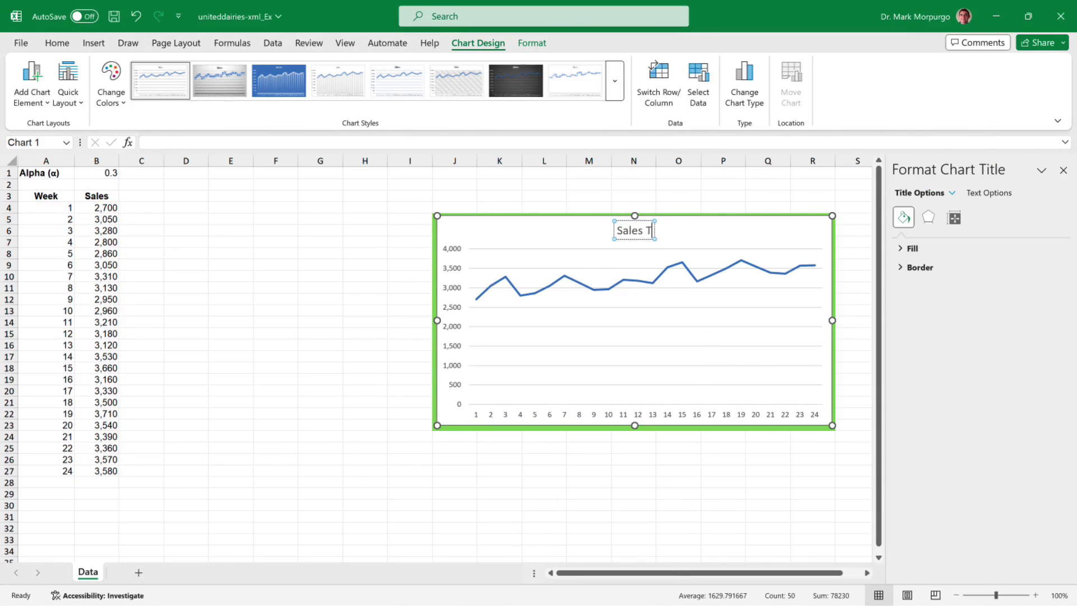
text(ime Series Plot)
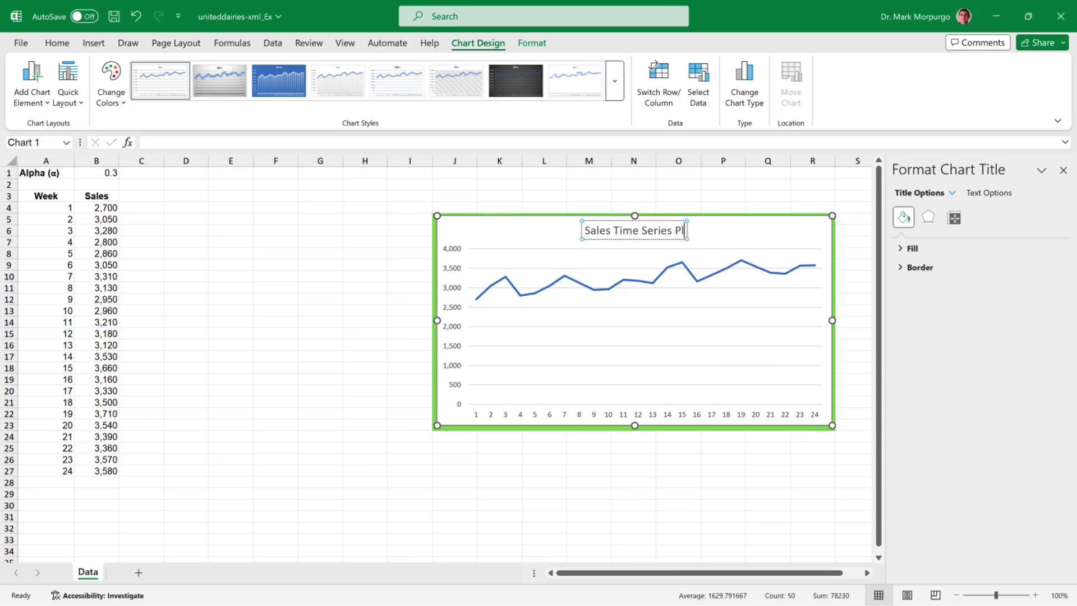
click(275, 219)
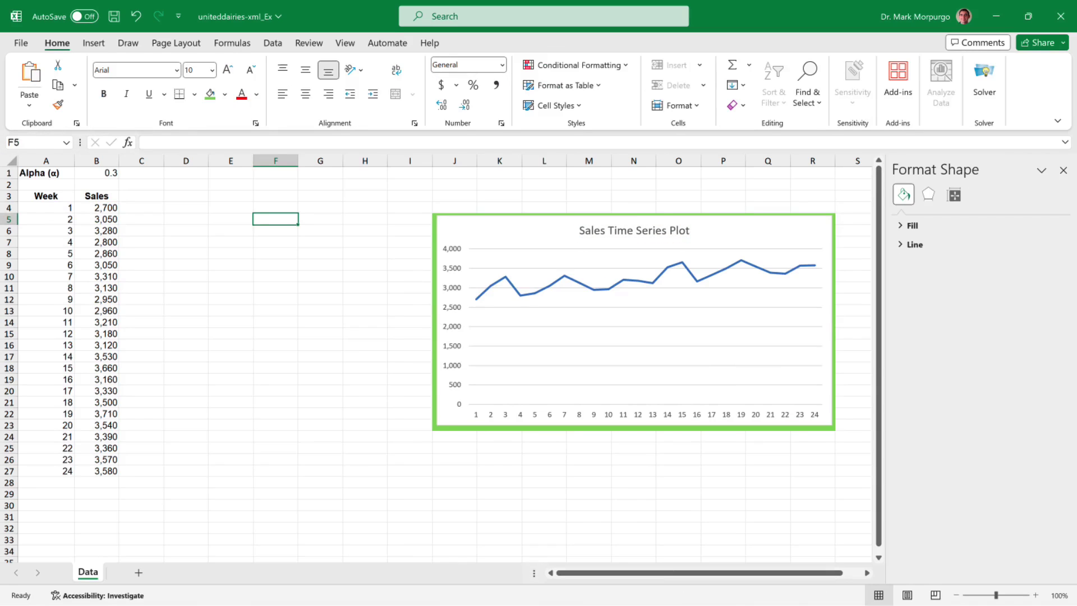
click(729, 224)
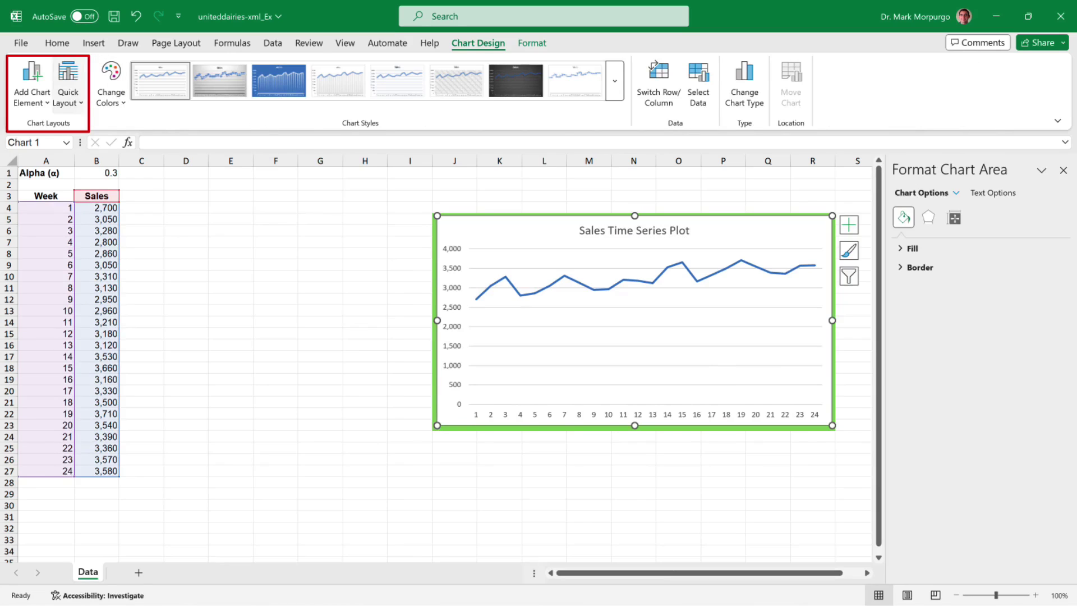
Add primary horizontal and vertical axis titles to the chart.
click(39, 81)
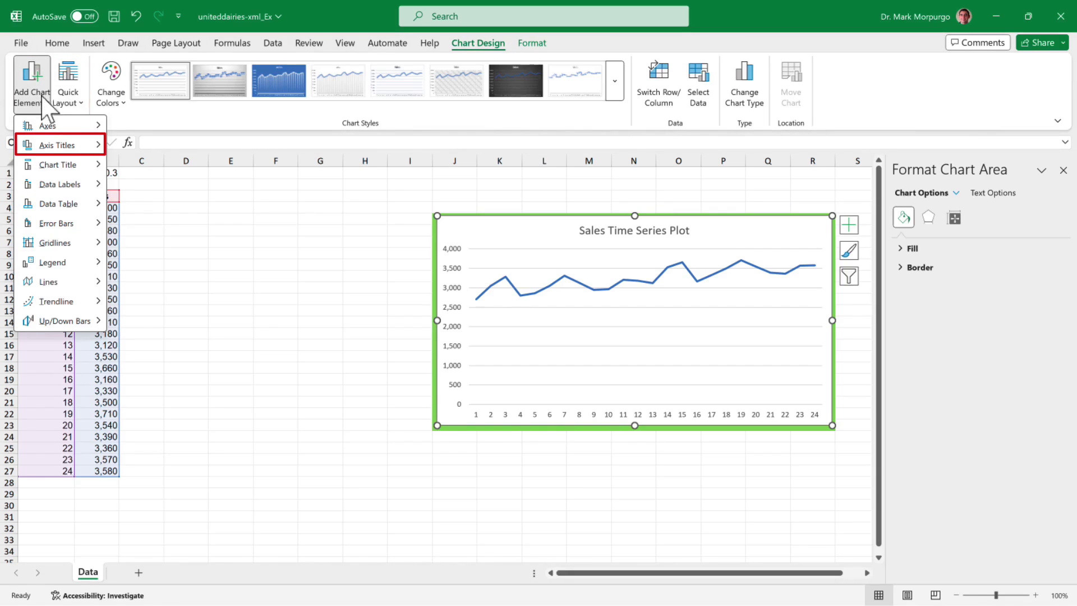
mouse_move(42, 147)
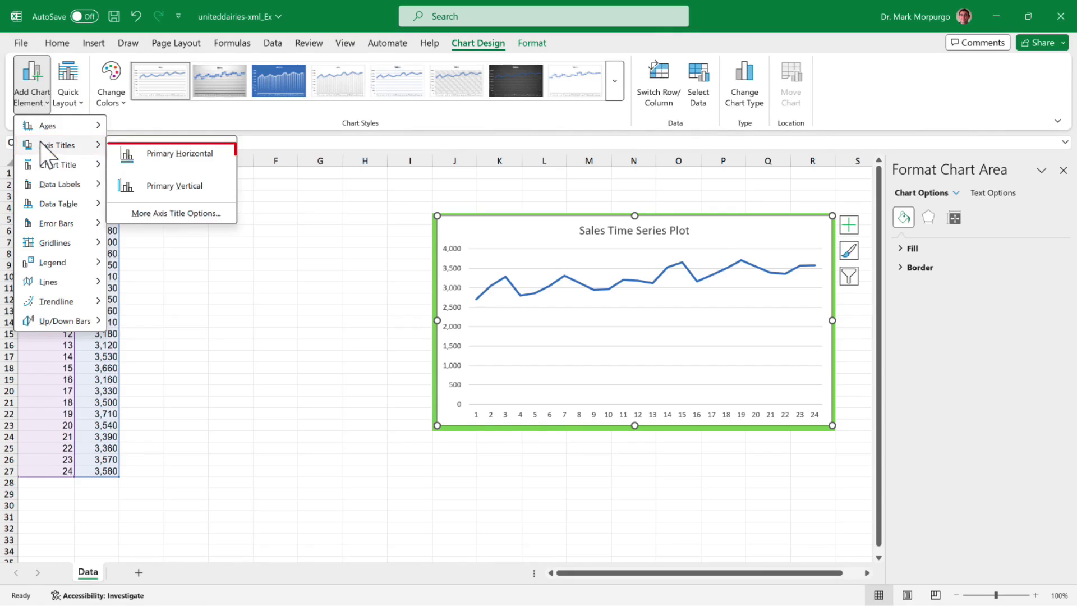
click(157, 164)
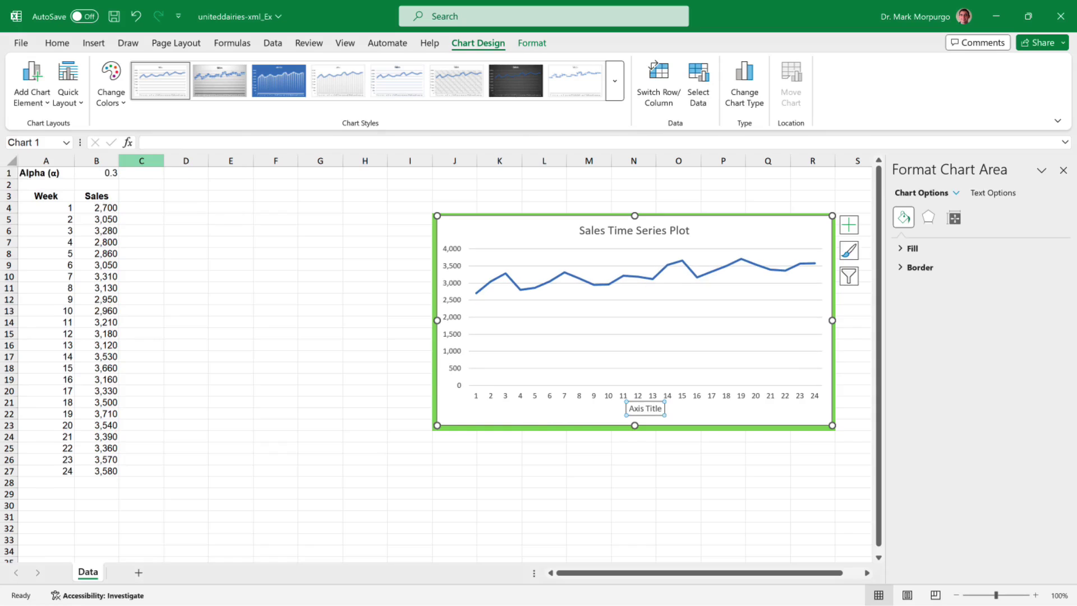
click(40, 81)
mouse_move(56, 146)
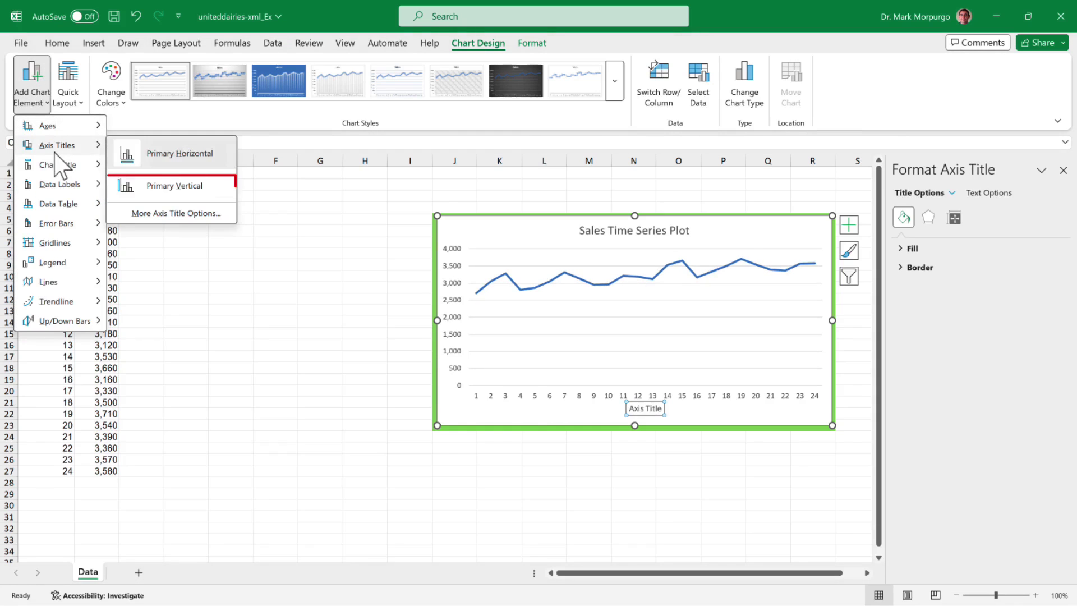
click(159, 196)
Label the vertical axis 'Sales Volume' and the horizontal axis 'Week'.
double_click(453, 312)
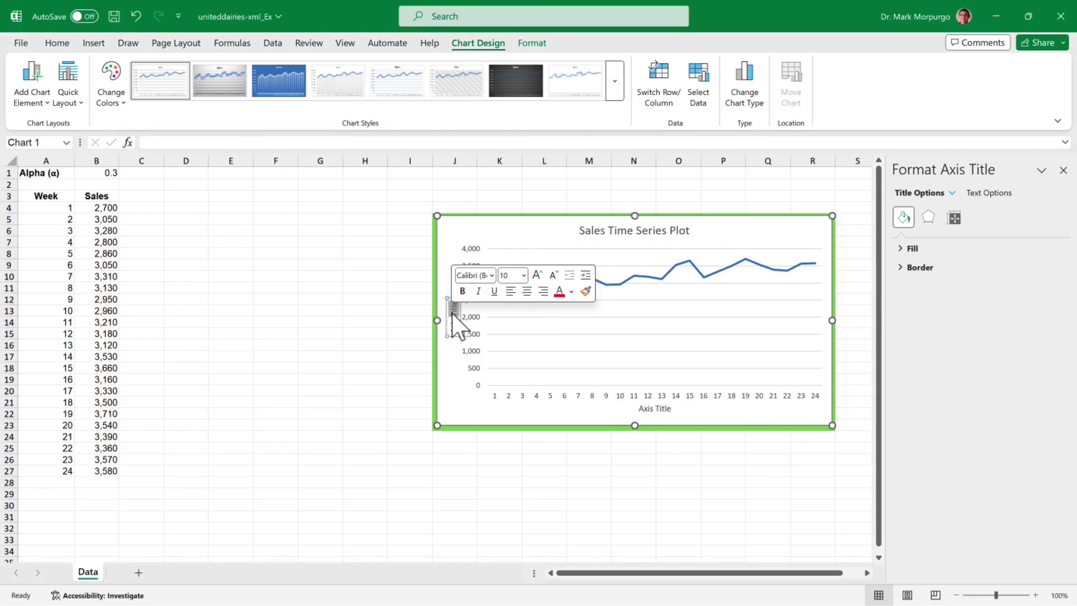
text(Sales)
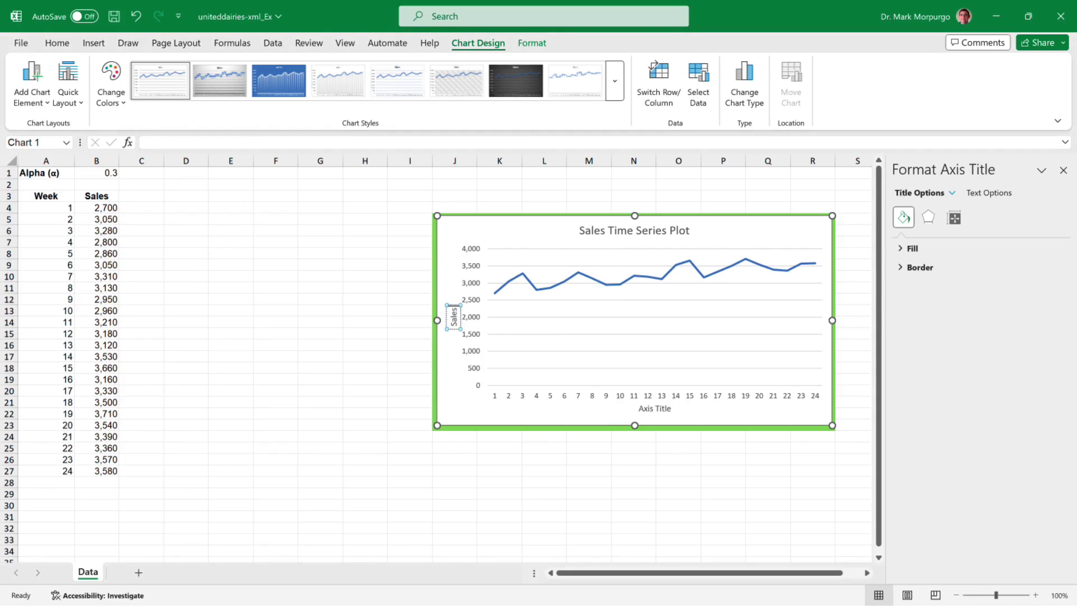
text( Volume)
click(662, 408)
double_click(663, 408)
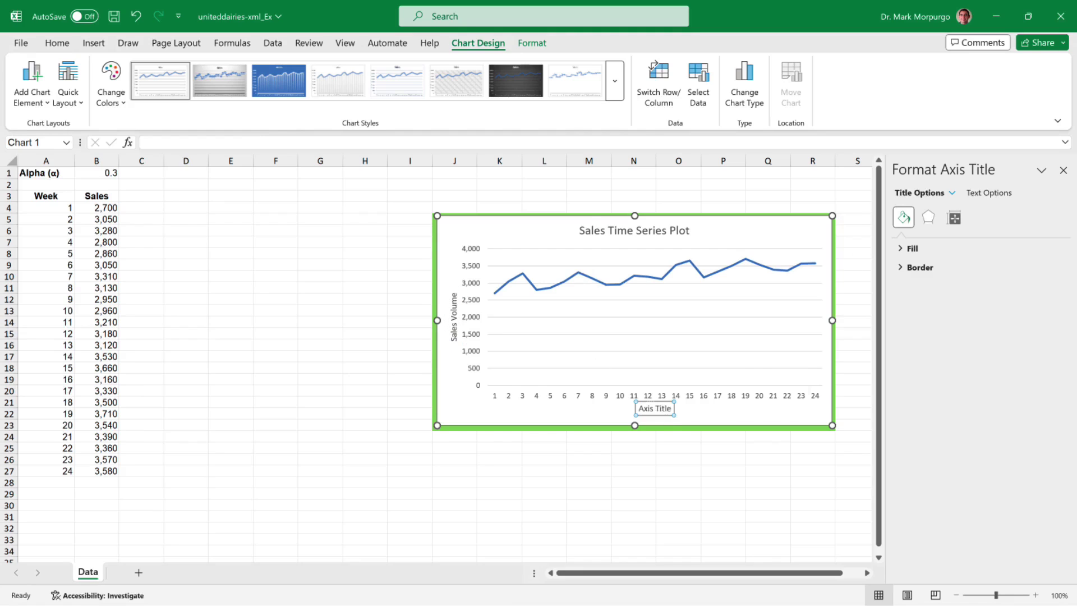
triple_click(662, 408)
text(Week)
Turn on built-in square markers for the Sales series in Format Data Series.
click(544, 482)
click(606, 284)
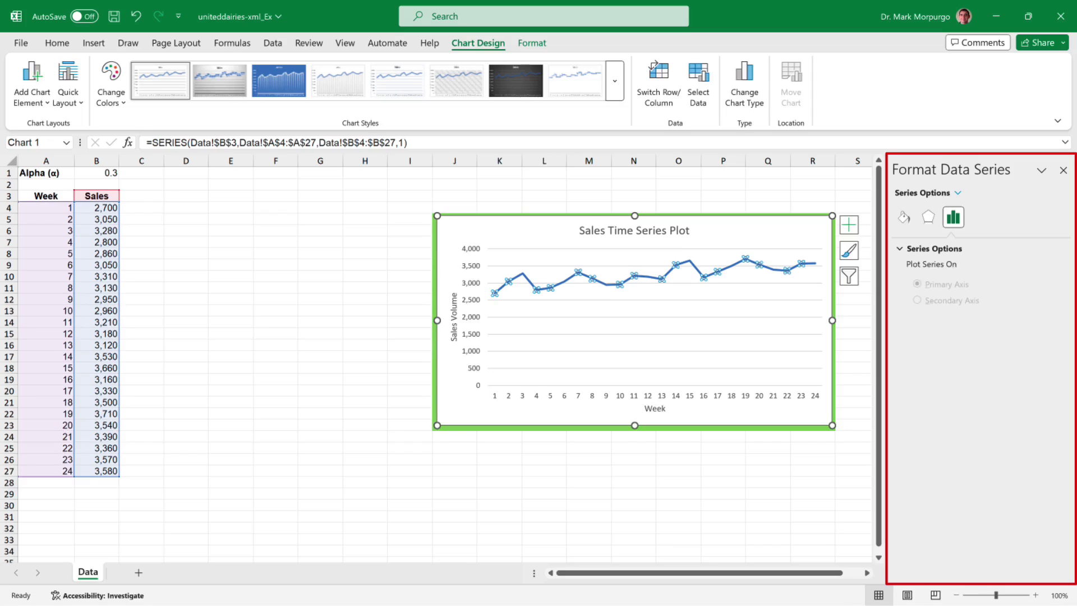
click(904, 217)
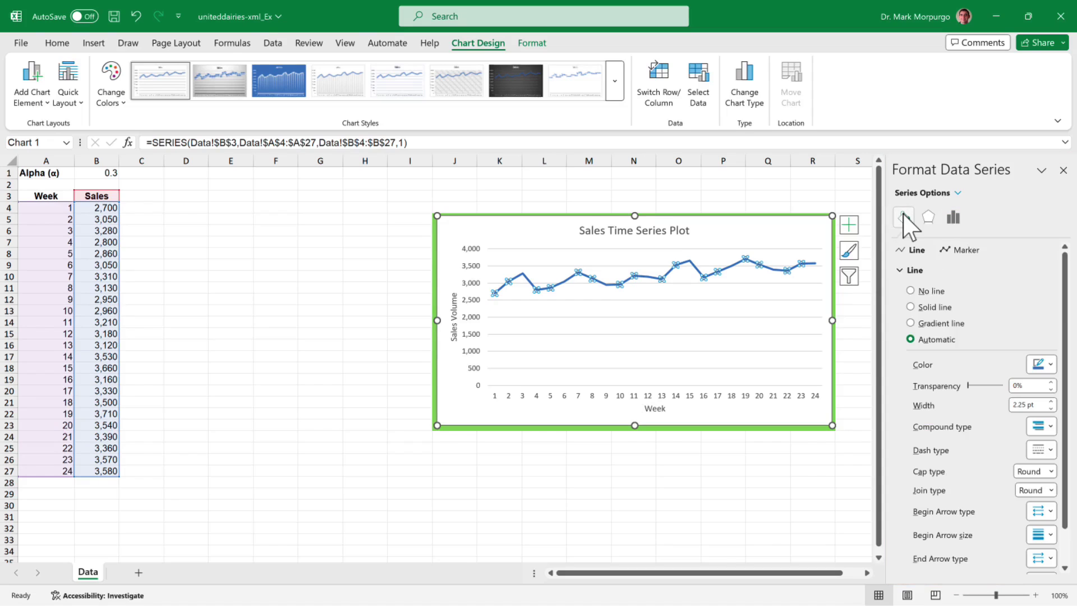
click(953, 252)
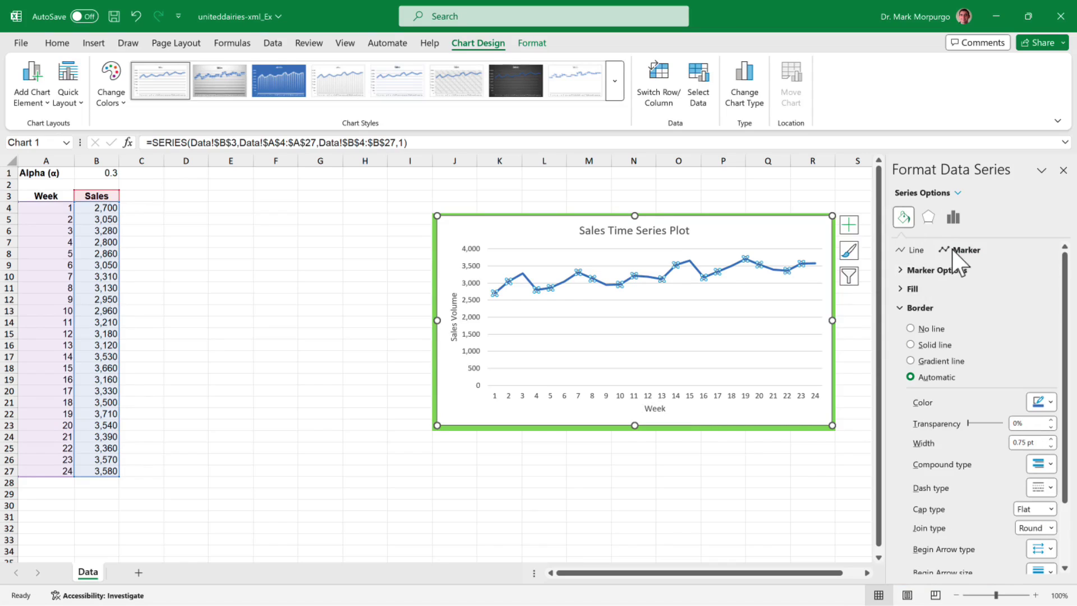
click(903, 271)
click(910, 321)
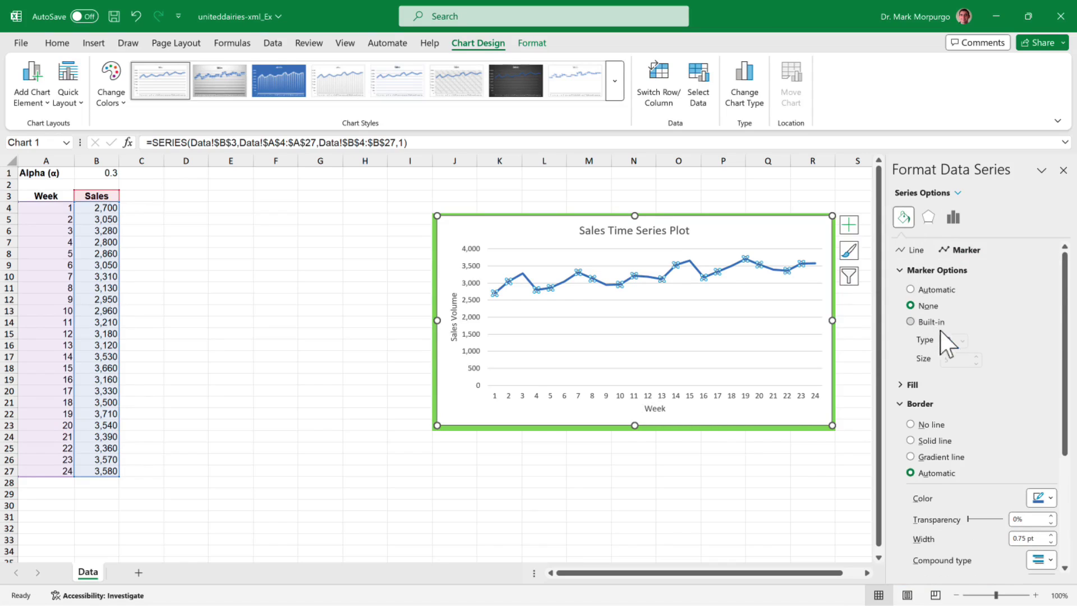
click(961, 340)
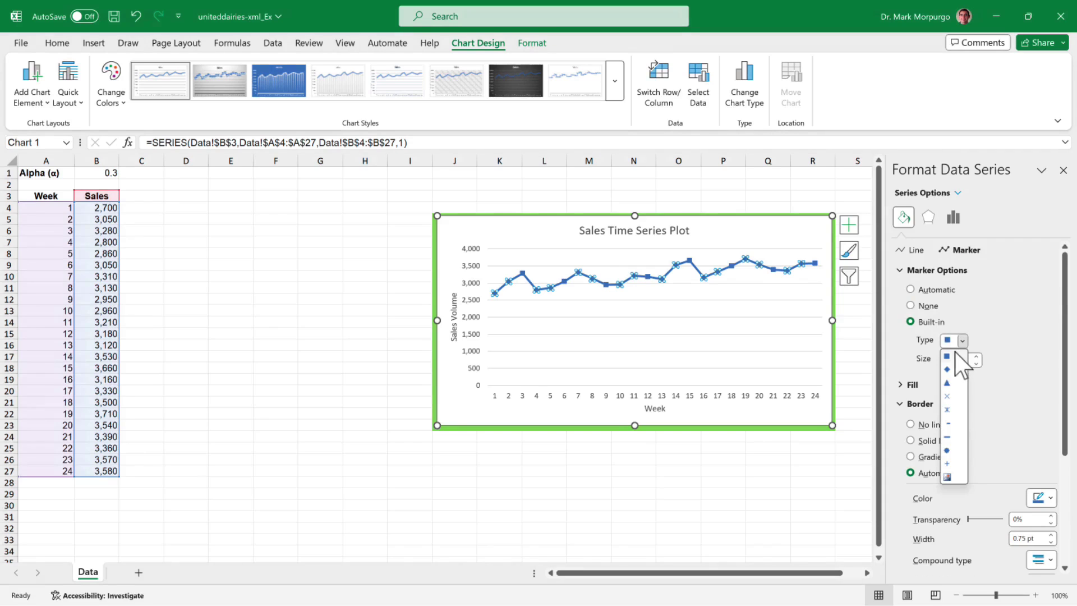
click(955, 354)
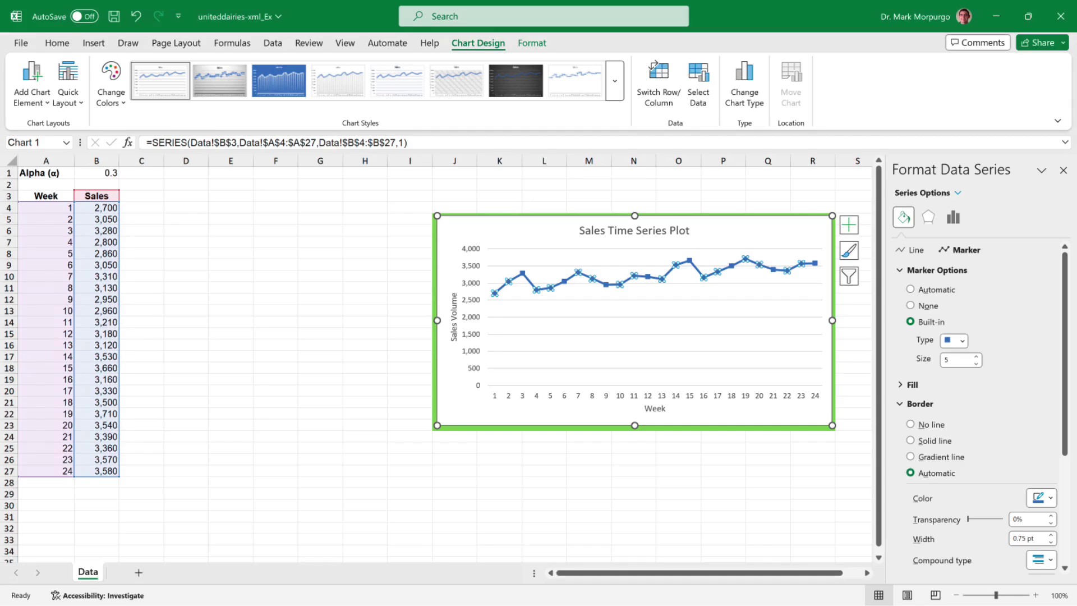
Set the vertical axis minimum bound to 2000 so it spans 2,000 to 3,800.
click(473, 312)
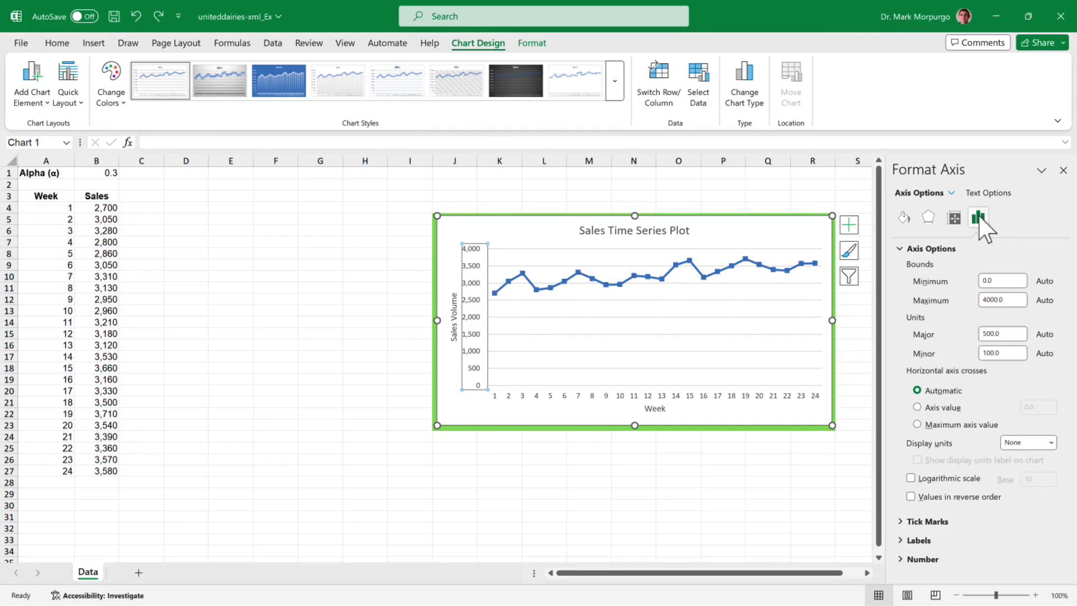
click(1002, 280)
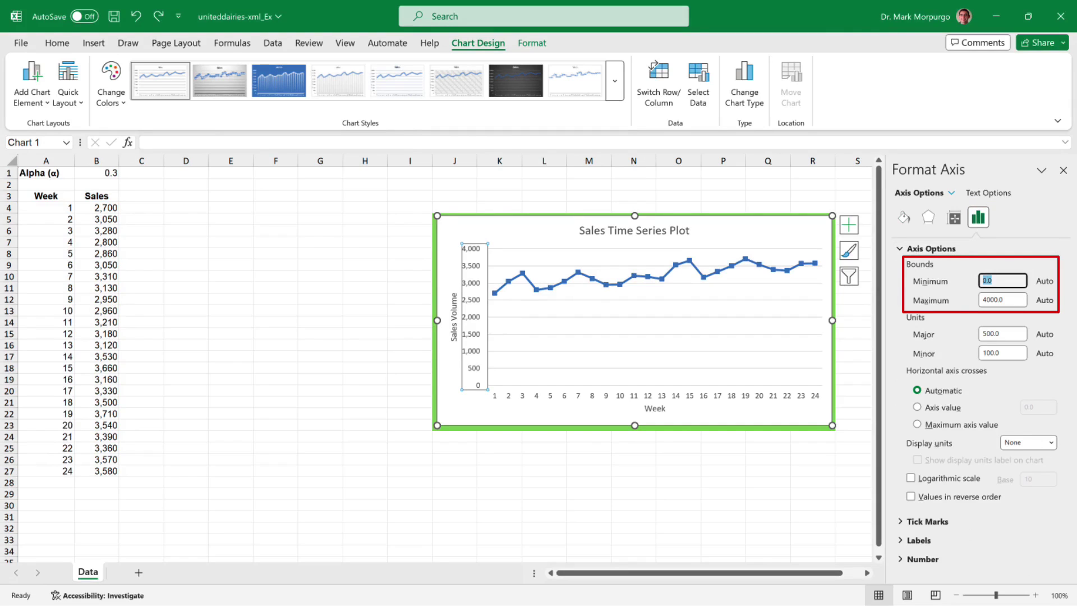
text(2000)
key(Tab)
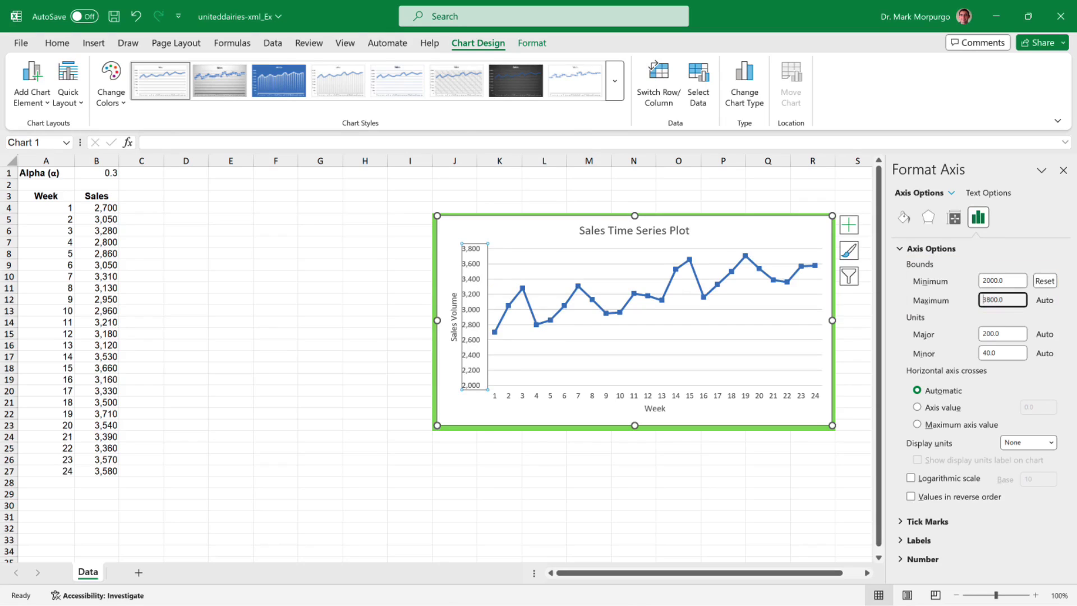
click(723, 515)
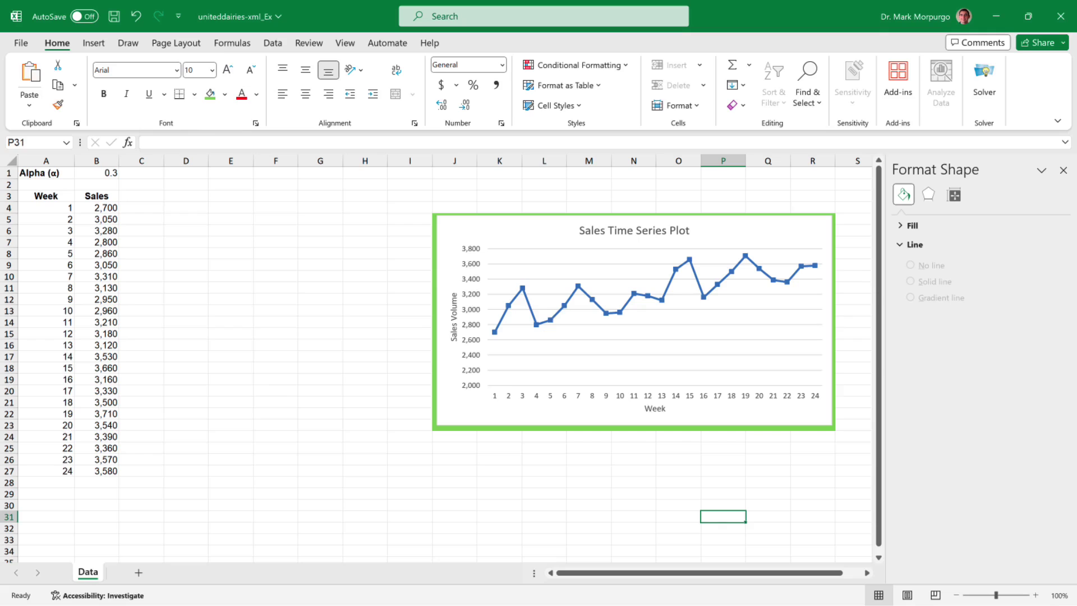
Enter headers Forecast, Forecast Error and Forecast Error^2 in C3:E3, with line breaks.
click(141, 196)
text(Fore)
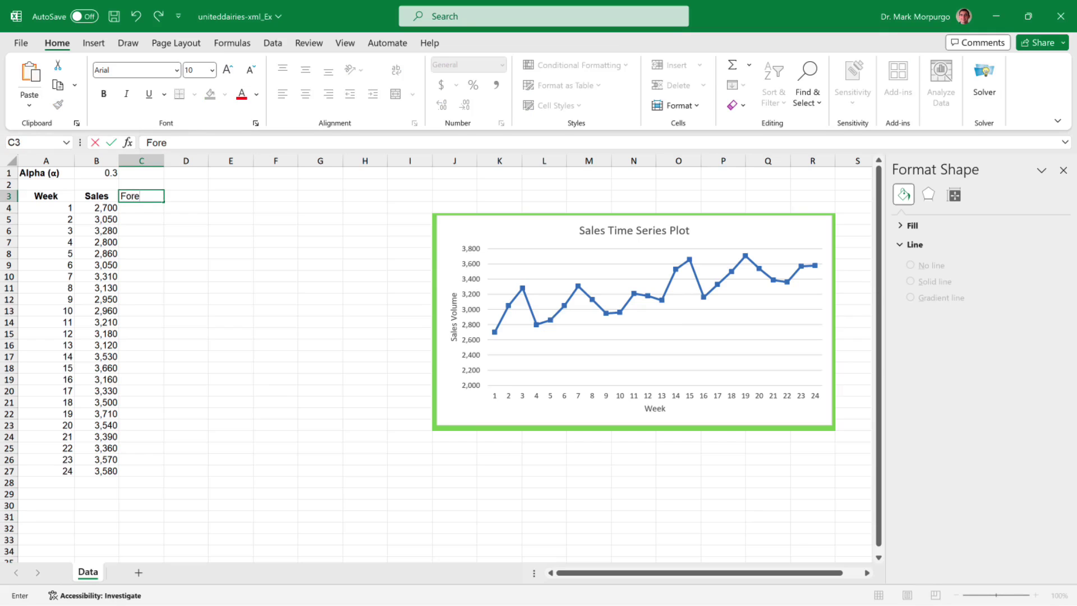
text(cast)
key(Tab)
text(Fore)
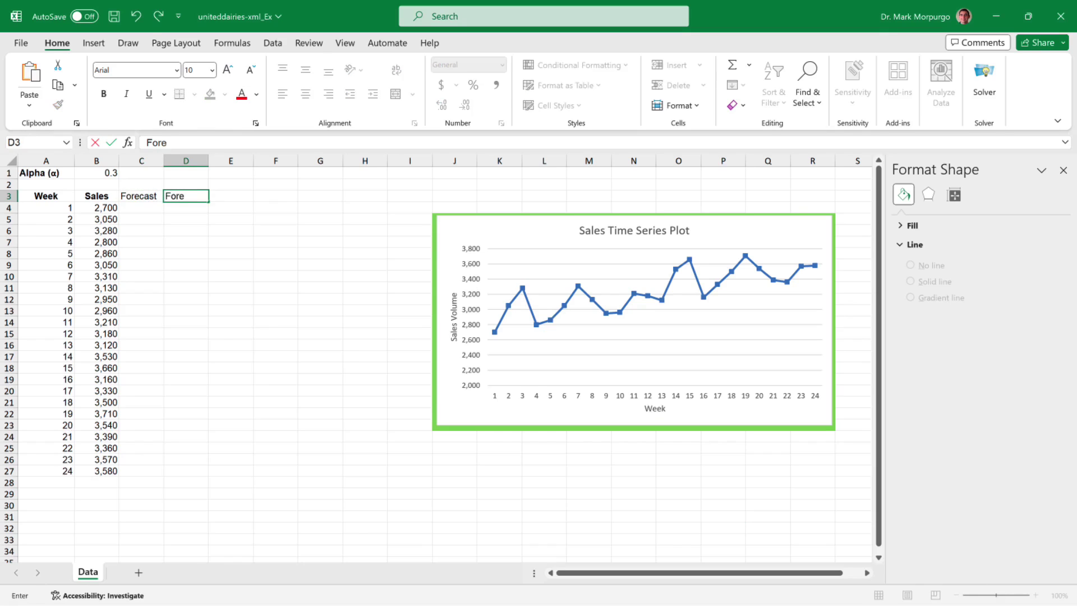
text(cast)
key(alt+Return)
text(Error)
key(Tab)
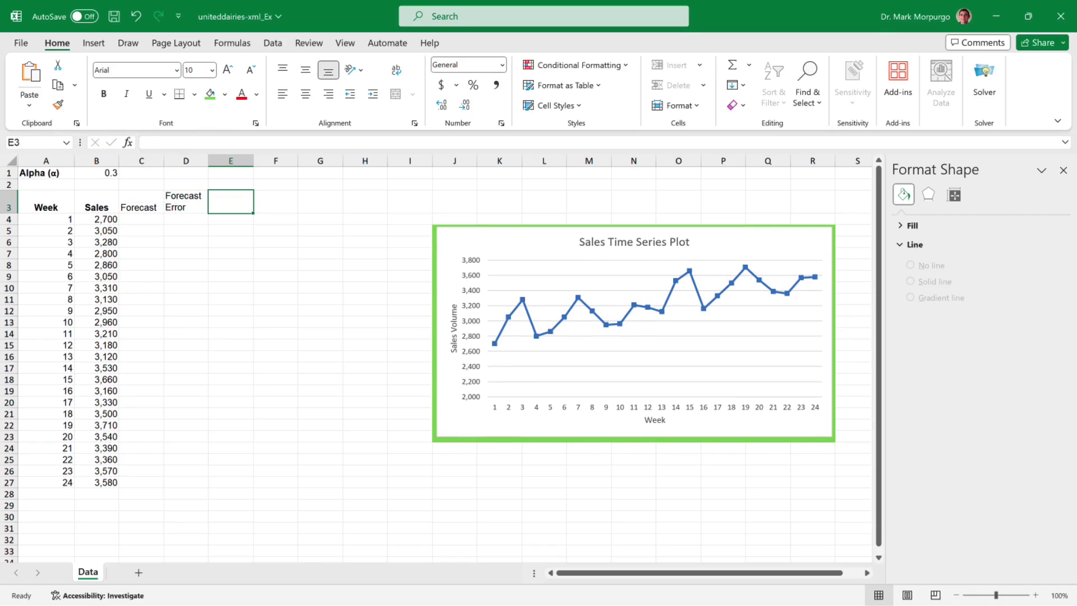
text(Forecast)
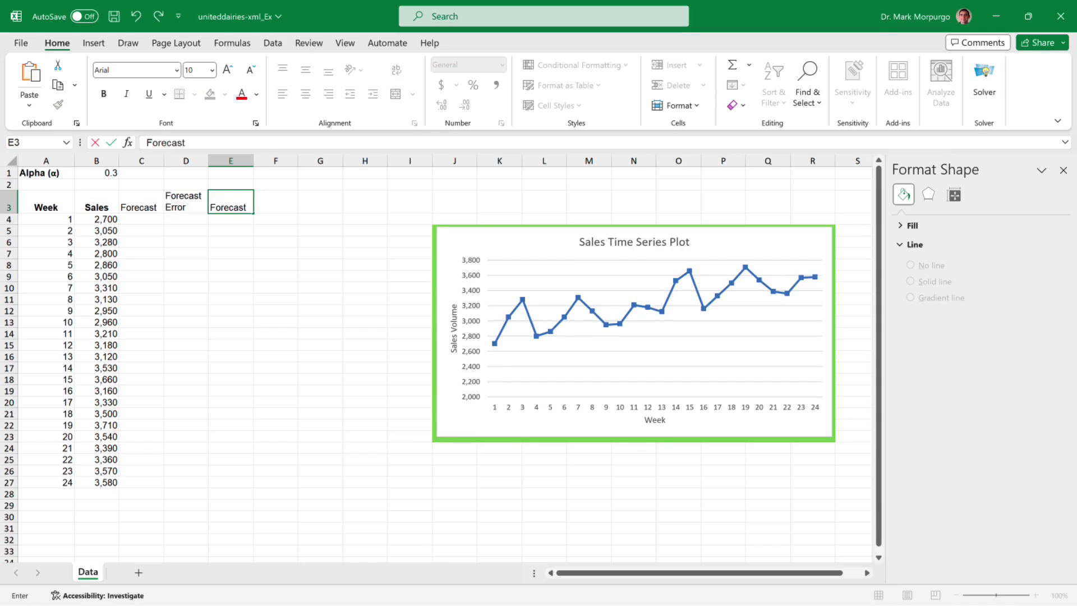
key(alt+Return)
text(Error^2)
key(Return)
Make the three headers in C3:E3 bold.
key(Left)
key(Up)
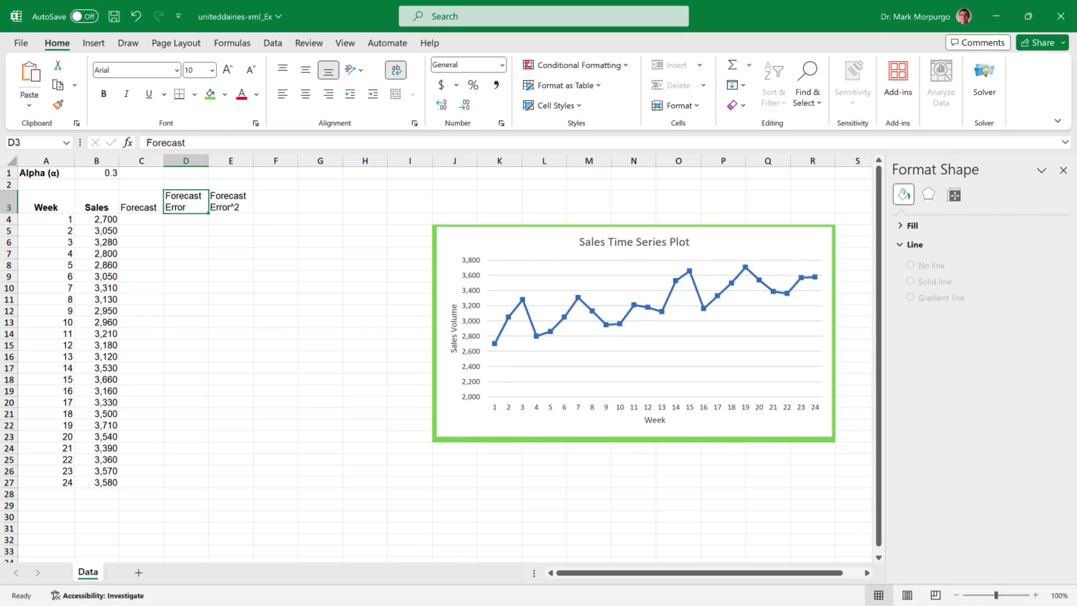
key(Left)
key(shift+Right)
key(shift+Right)
key(ctrl+b)
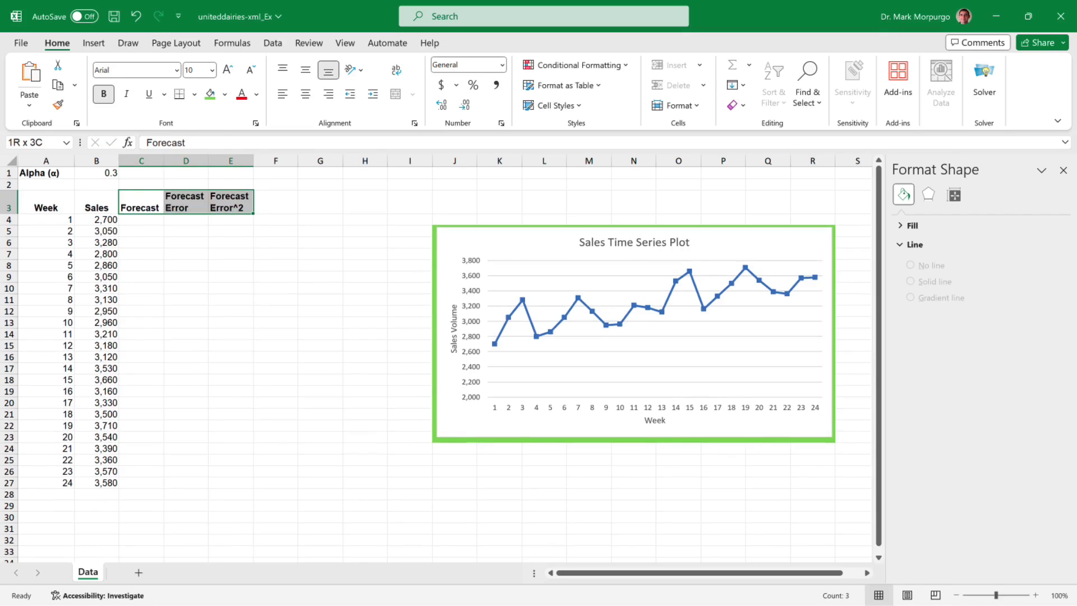
Select the block C5:E27 under the new headers for weeks 2–24.
key(Down)
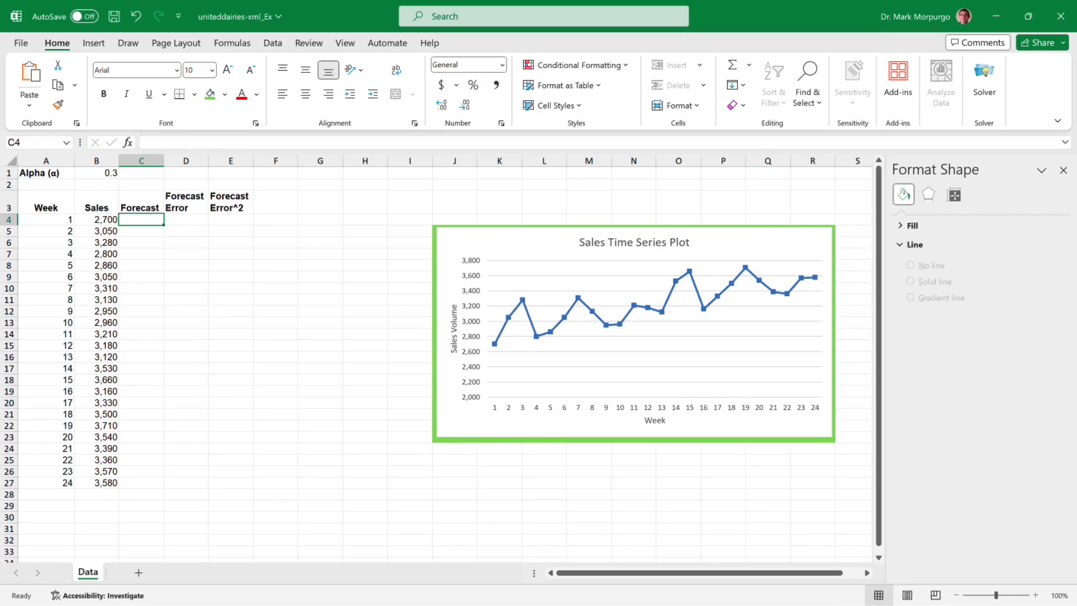
key(Down)
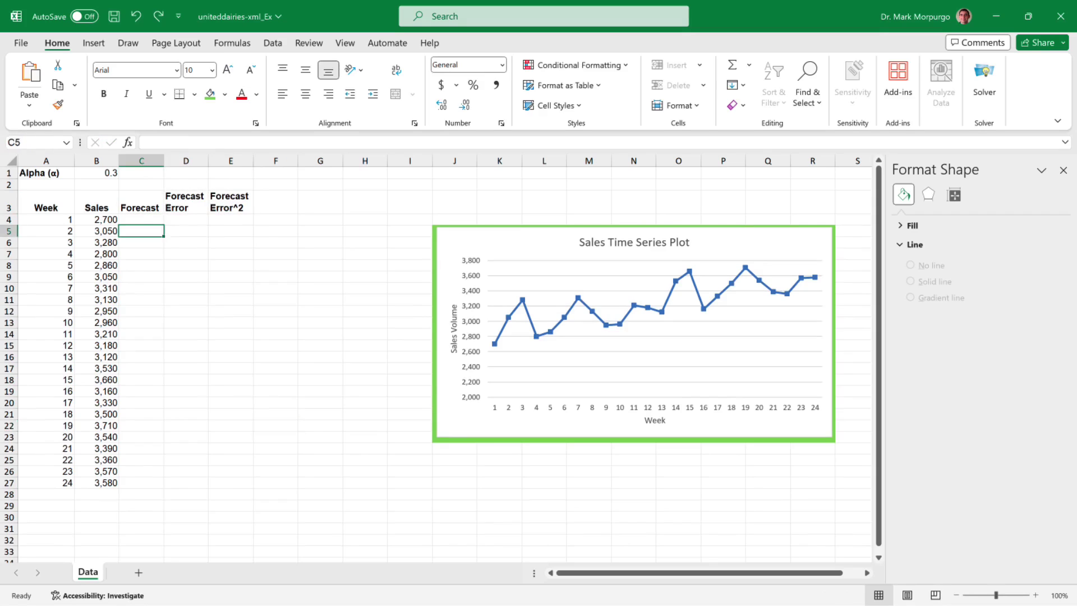
key(shift+Right)
key(shift+Down)
key(shift+Down)
key(shift+Down)
key(shift+Down)
key(shift+Down)
key(shift+Down)
key(shift+Down)
key(shift+Down)
key(shift+Down)
key(shift+Down)
key(shift+Down)
key(shift+Down)
key(shift+Down)
key(shift+Down)
key(shift+Down)
key(shift+Down)
key(shift+Down)
key(shift+Down)
key(shift+Down)
key(shift+Down)
key(shift+Right)
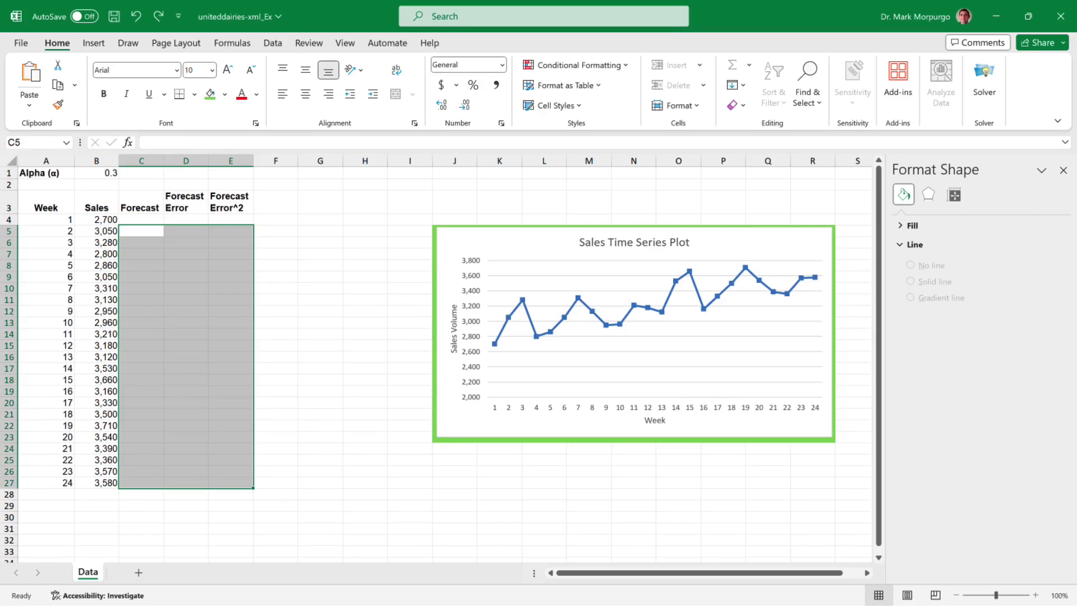
Fill C5:E27 with a light blue theme colour.
click(224, 94)
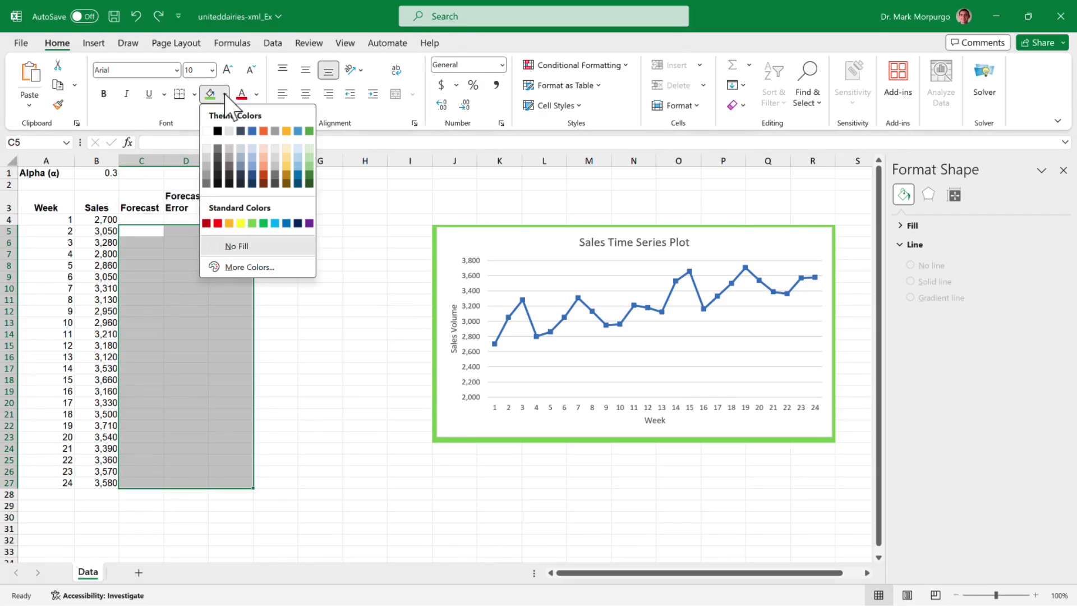
click(252, 168)
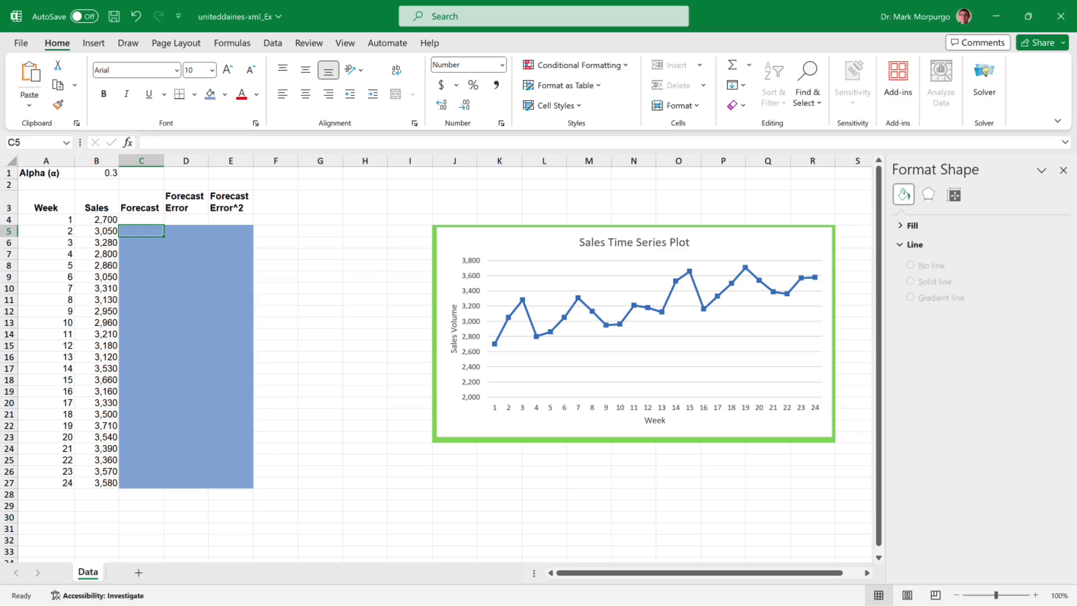
Enter =B4 in C5 so week 2's forecast equals week 1's sales of 2,700.
text(=)
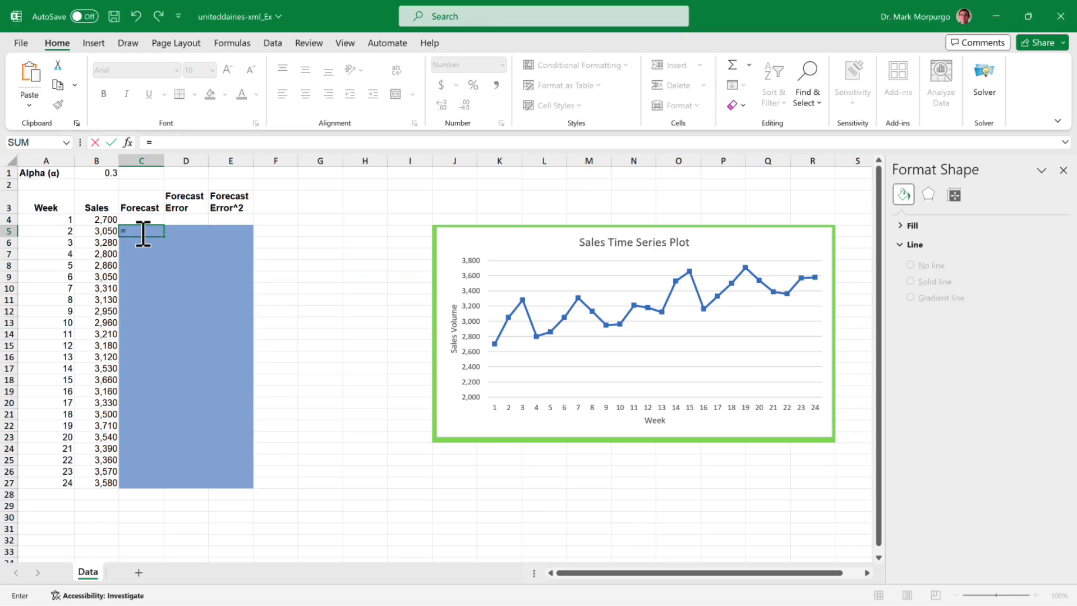
key(Left)
key(Up)
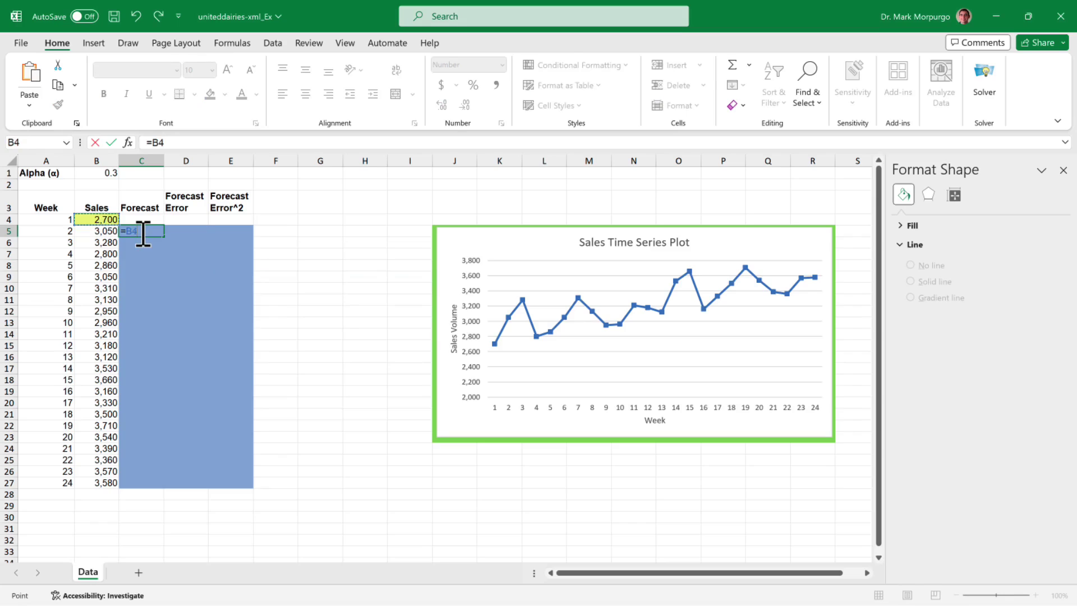
key(Return)
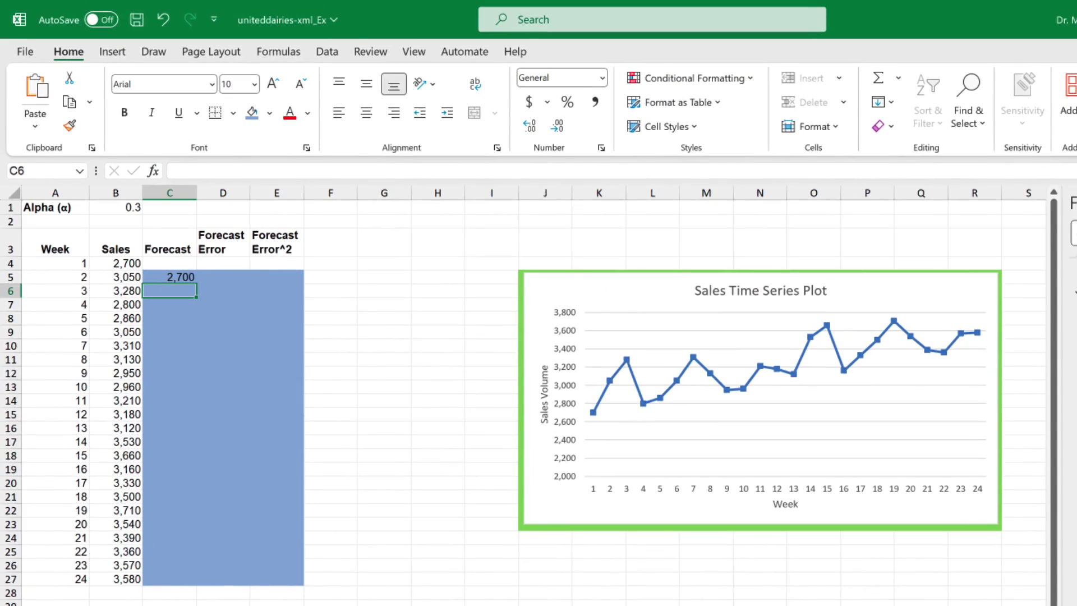
Enter =$B$1*B5+(1-$B$1)*C5 in C6, giving week 3's forecast of 2805.
text(=)
key(Up)
key(Up)
key(Up)
key(Up)
key(Up)
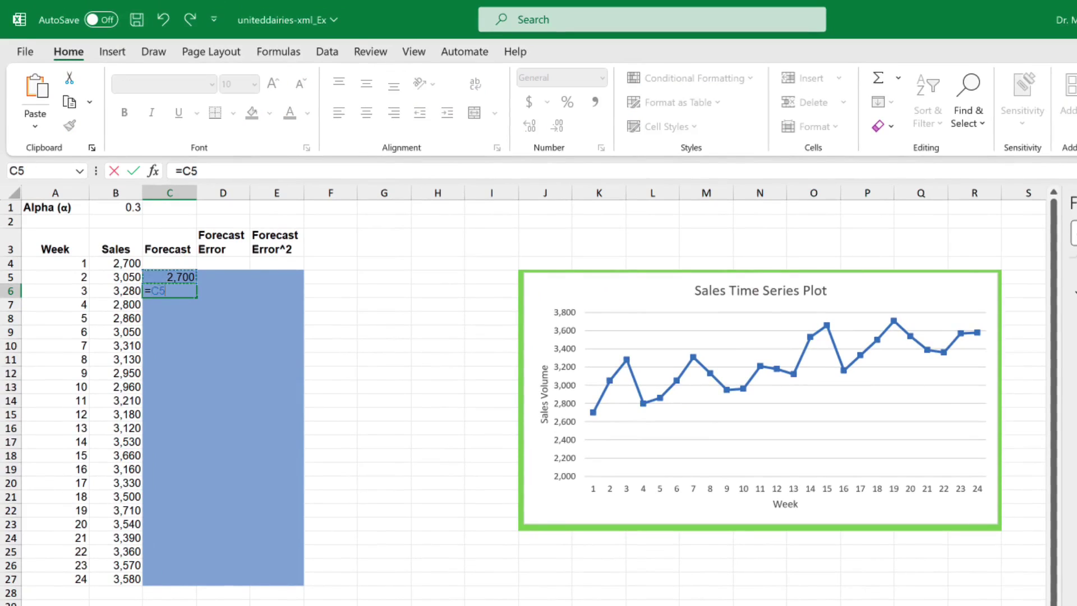
key(Left)
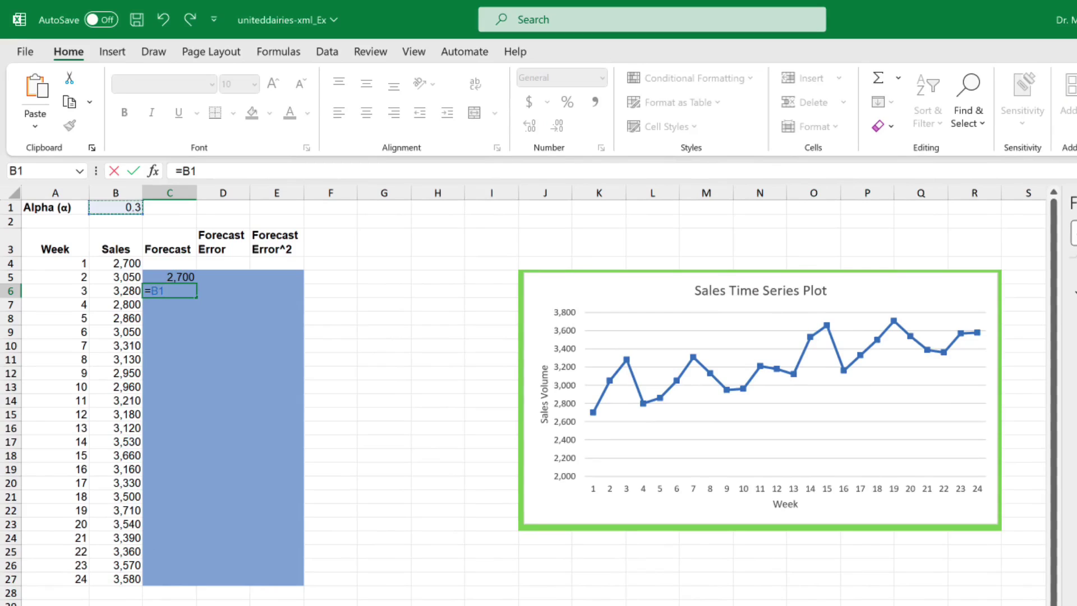
key(F4)
text(*)
key(Left)
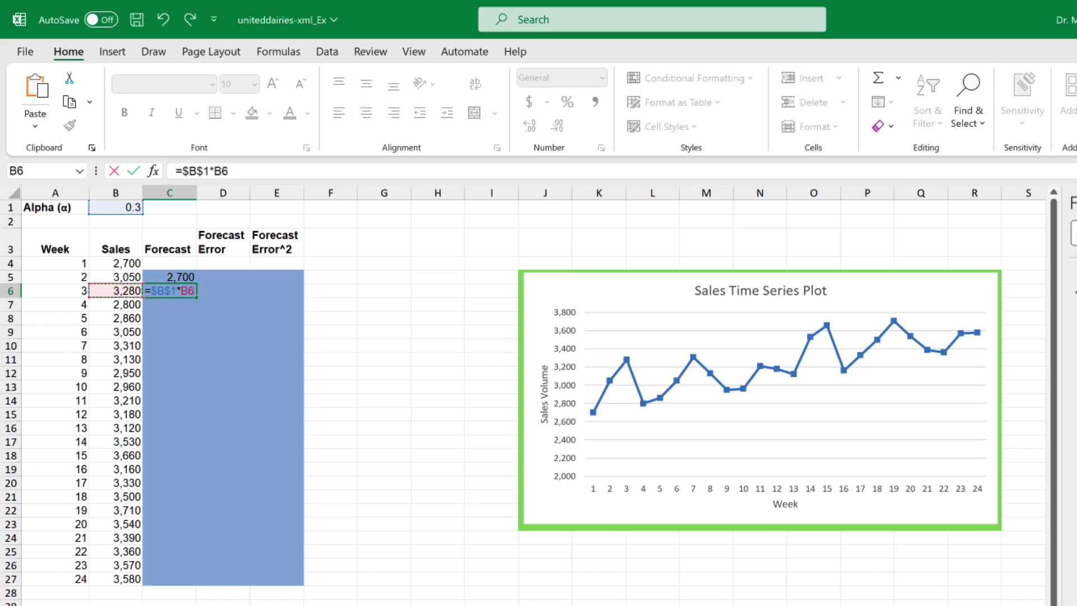
key(Up)
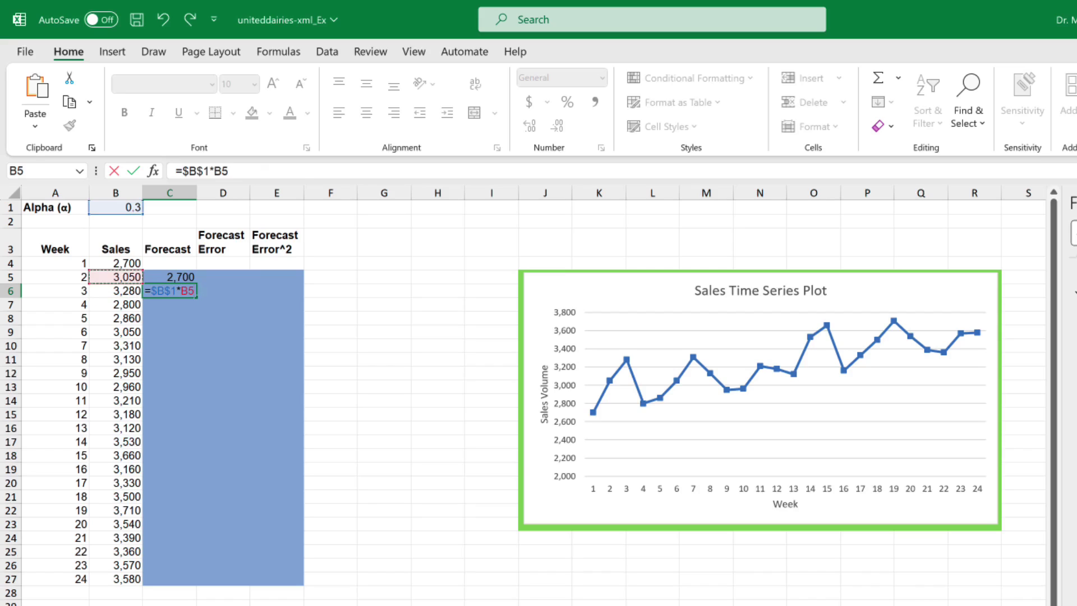
text(+(1-)
key(Up)
key(Up)
key(Up)
key(Up)
key(Up)
key(Left)
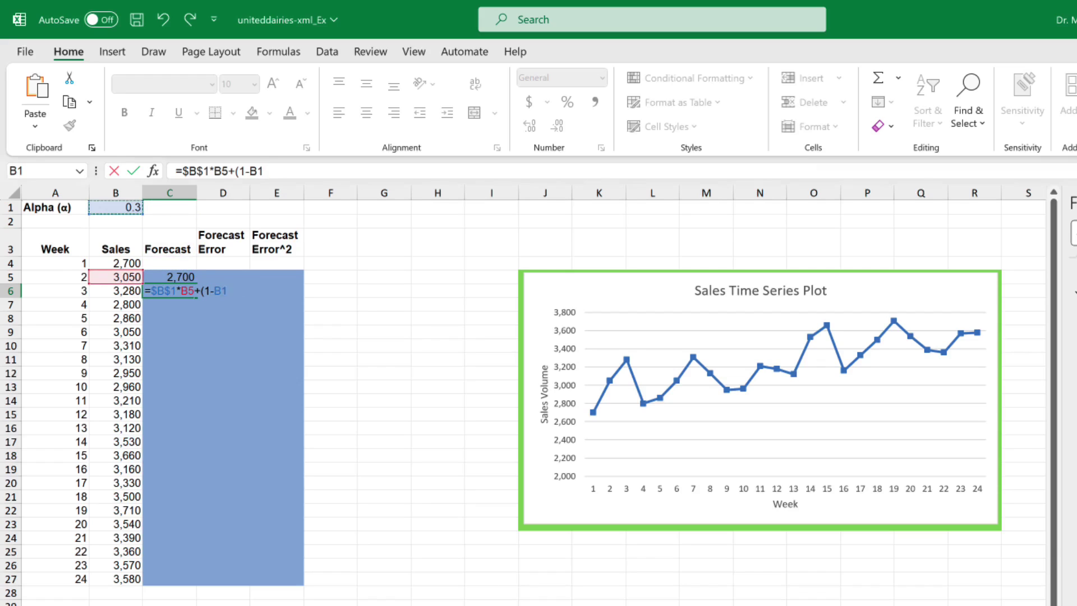
key(F4)
text())
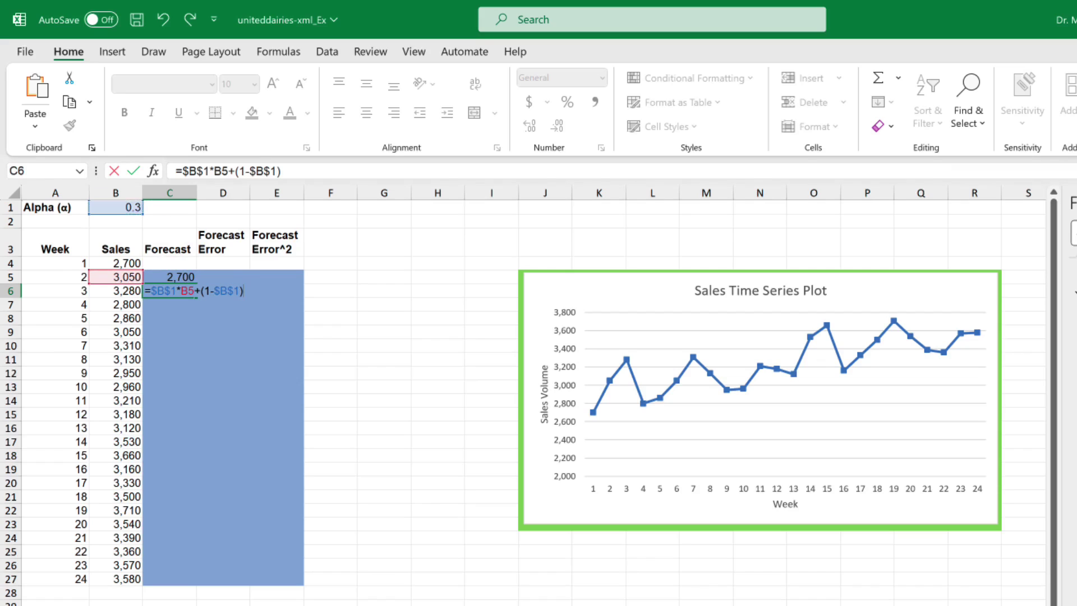
text(*)
key(Up)
key(Left)
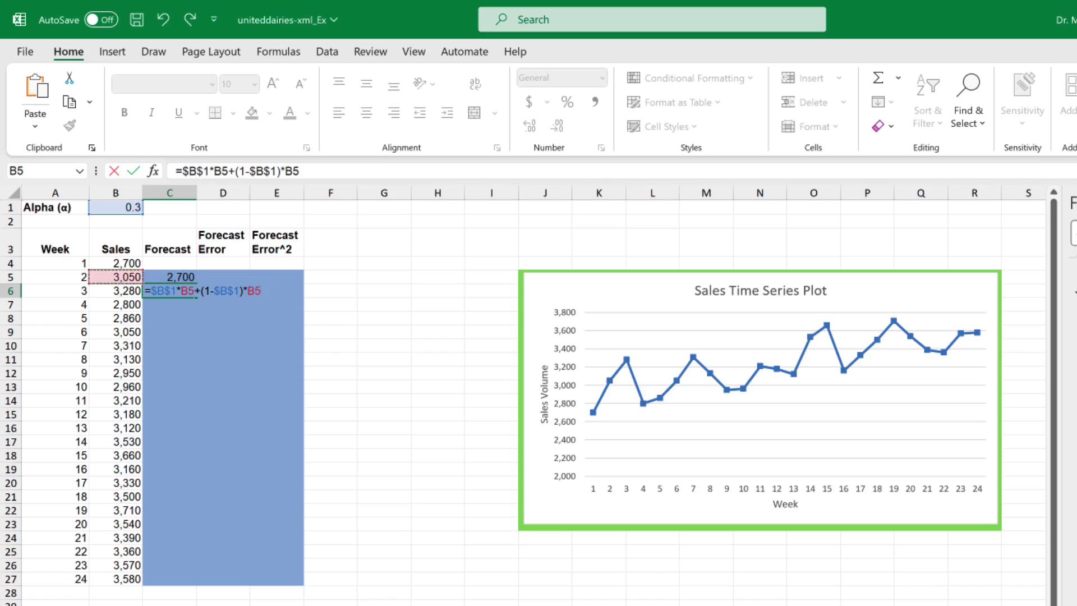
key(Right)
key(shift+Return)
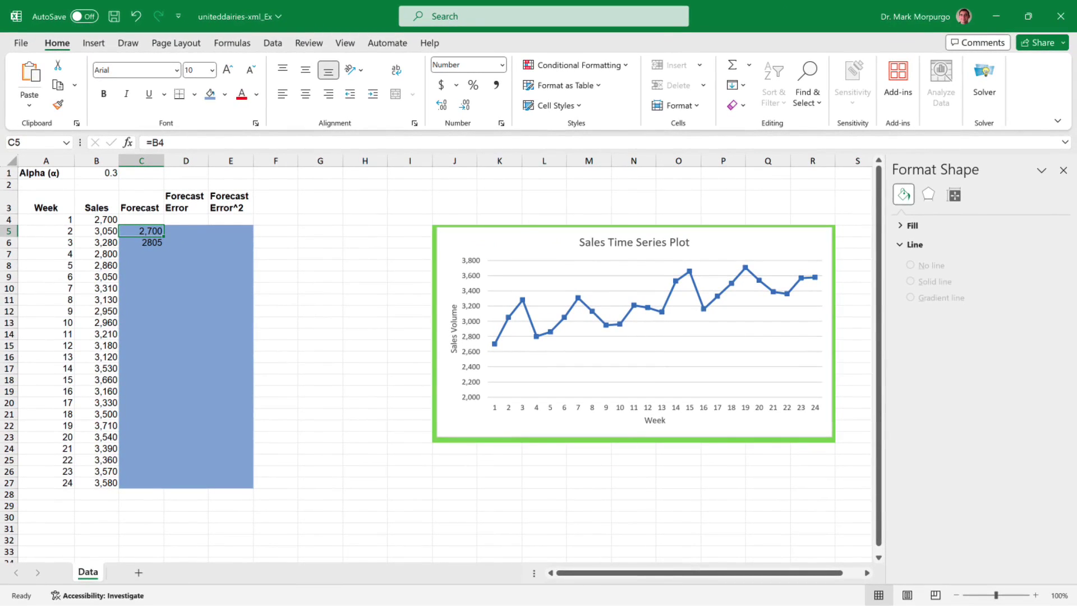
Format C5:C6 as Number with 1000 separators, then fill the forecast down to week 24.
key(shift+Down)
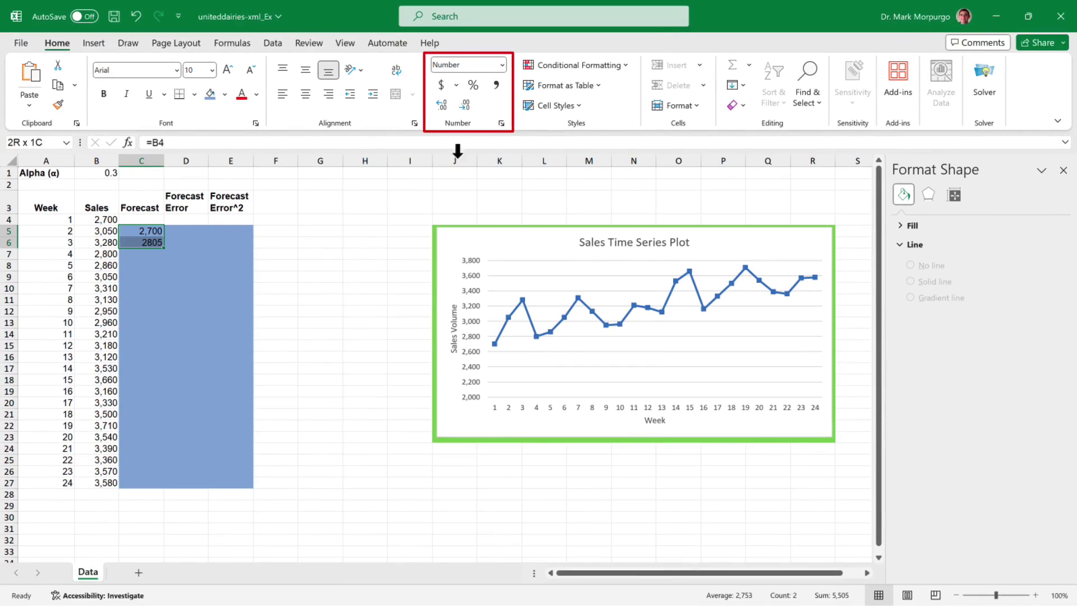
click(501, 123)
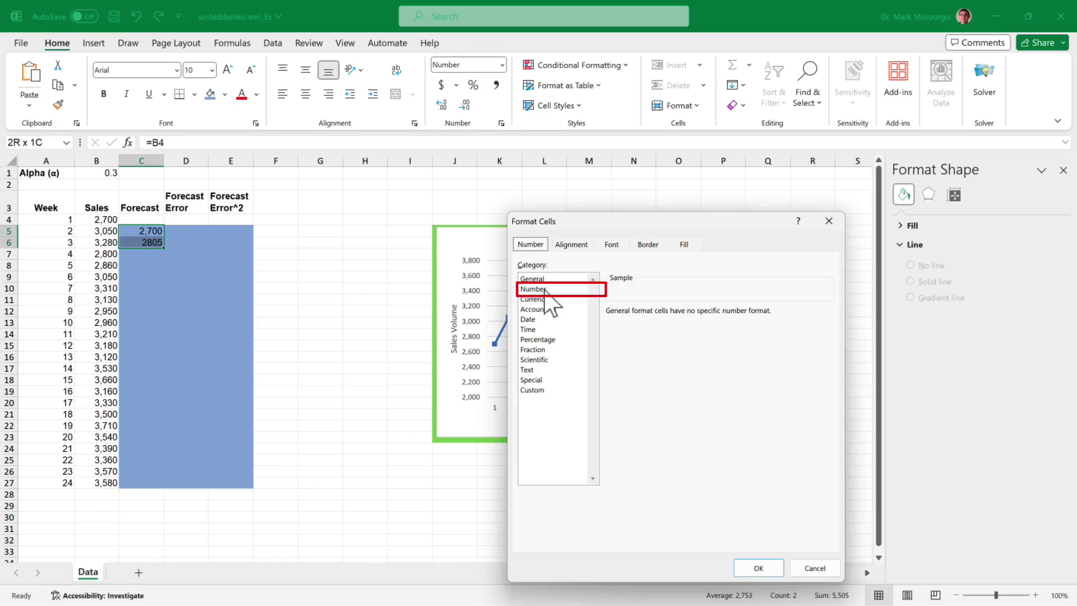
click(543, 290)
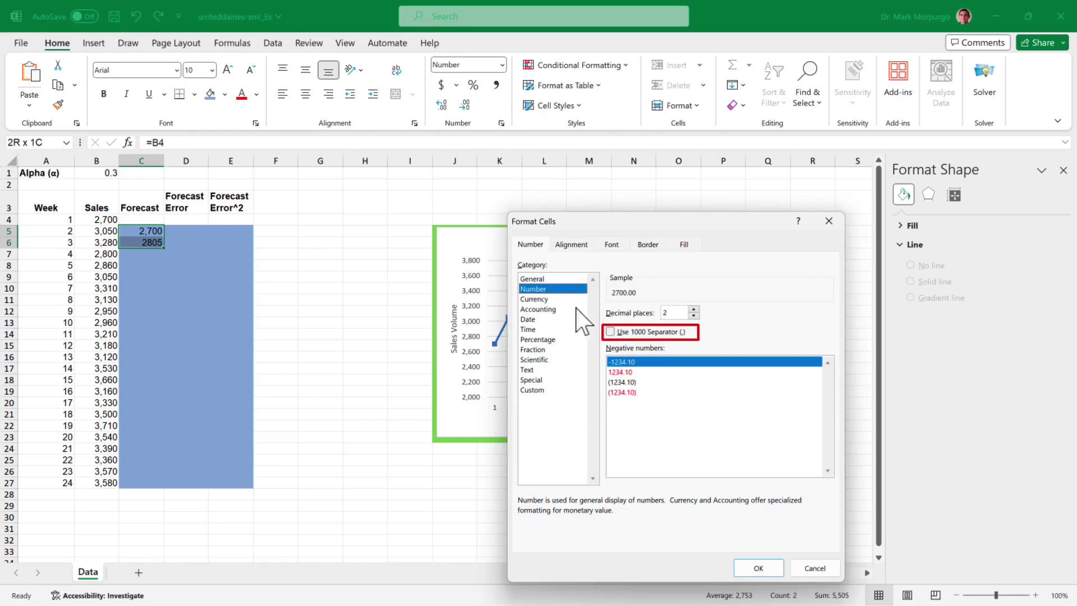
click(610, 331)
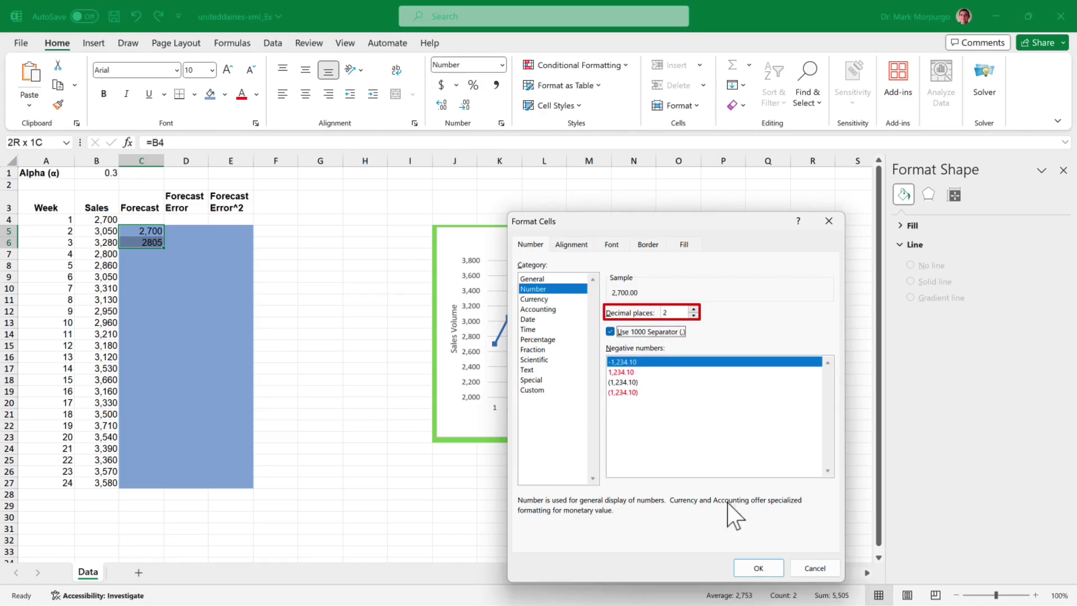
click(757, 567)
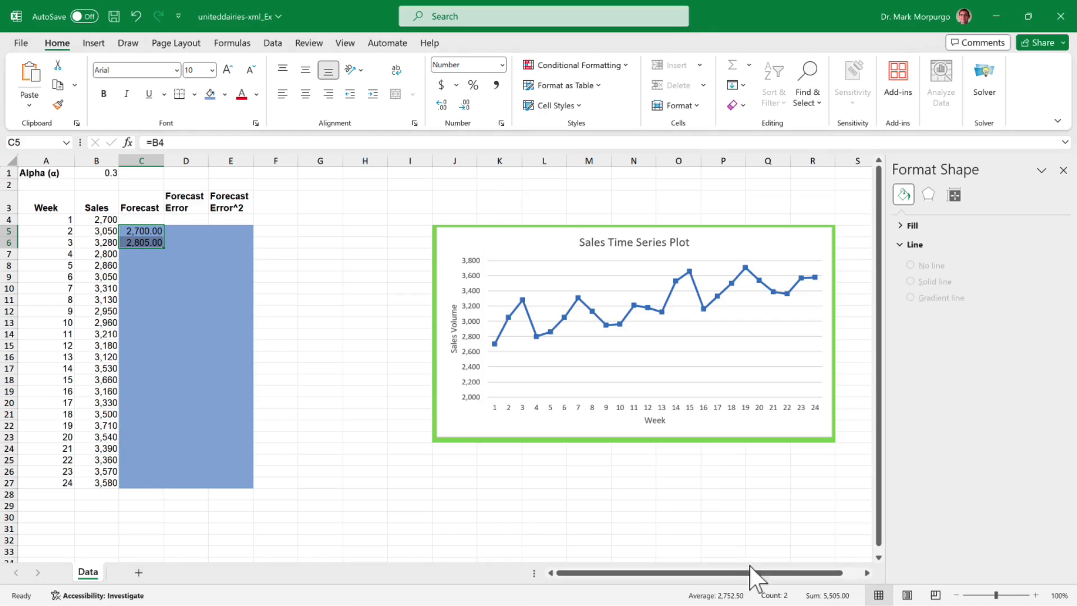
double_click(164, 248)
key(Right)
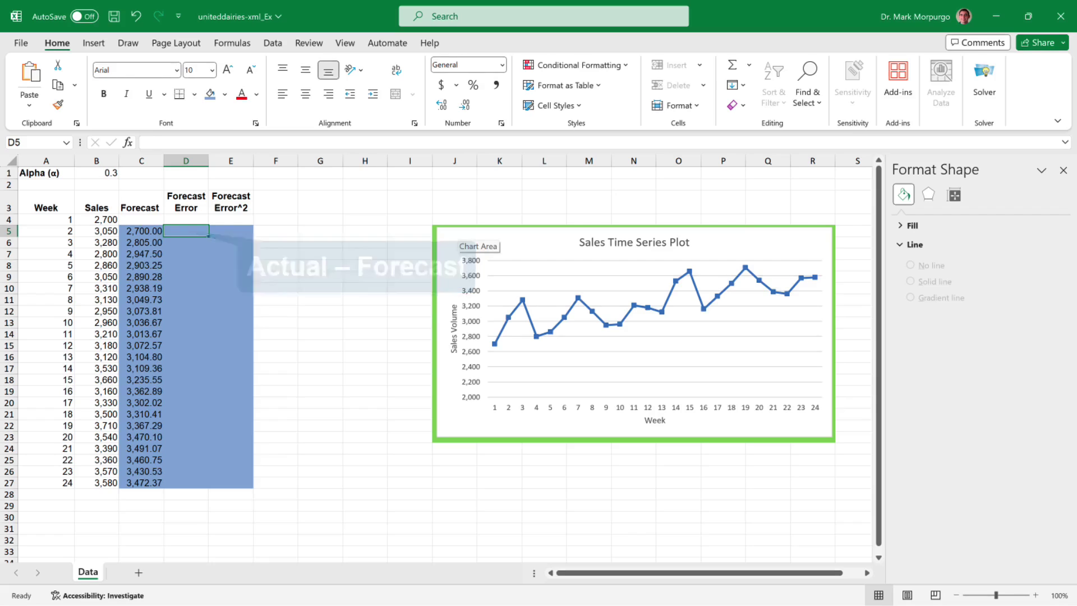
Enter =B5-C5 in D5 for week 2's forecast error.
text(=)
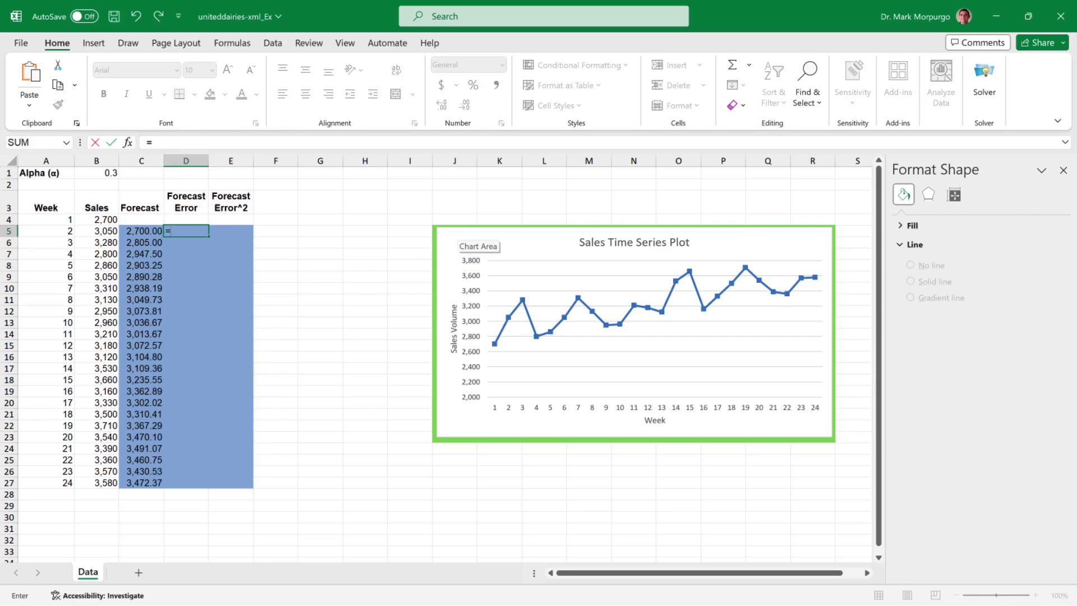
key(Left)
key(Left)
text(-)
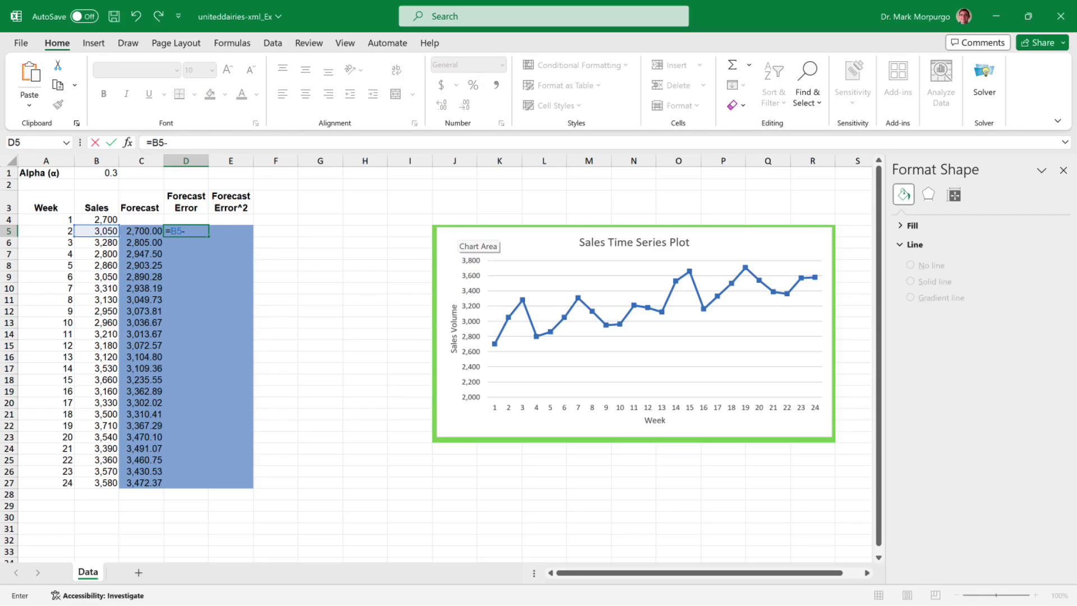
key(Left)
key(Return)
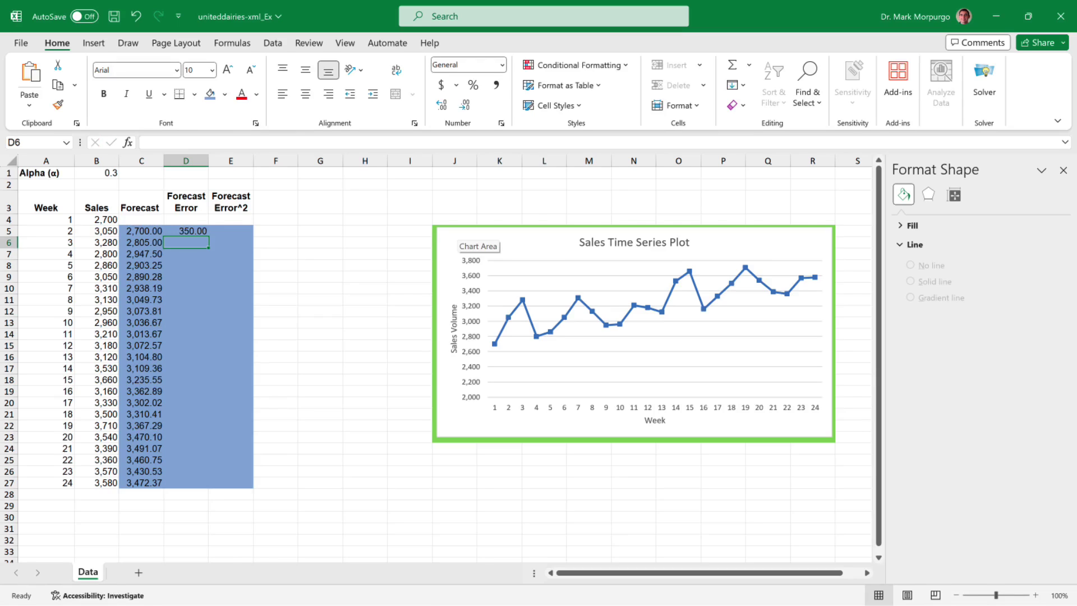
Enter =D5^2 in E5 for week 2's squared forecast error.
click(230, 230)
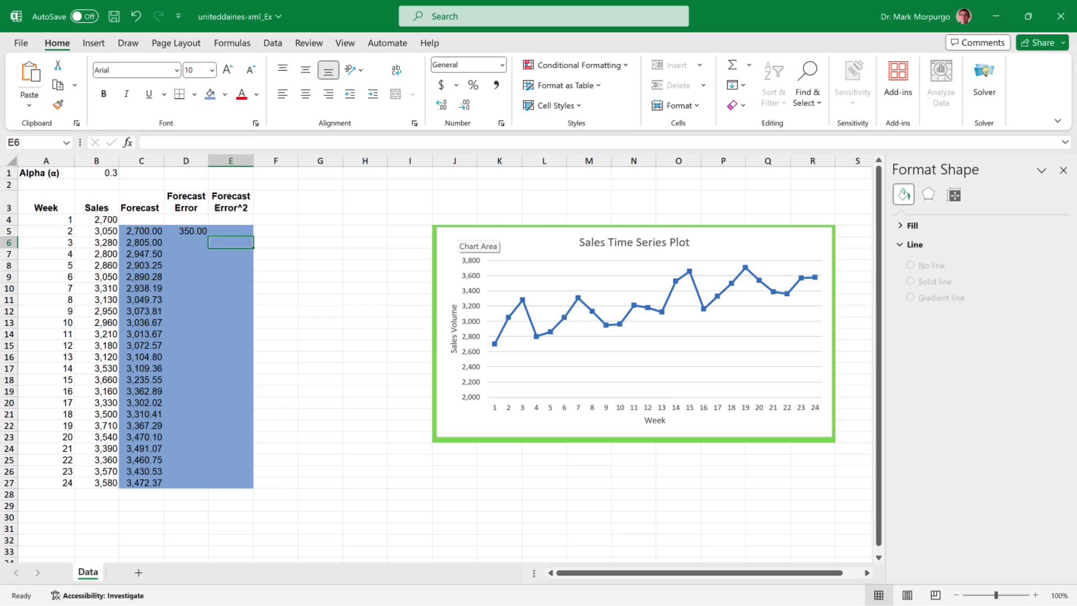
text(=)
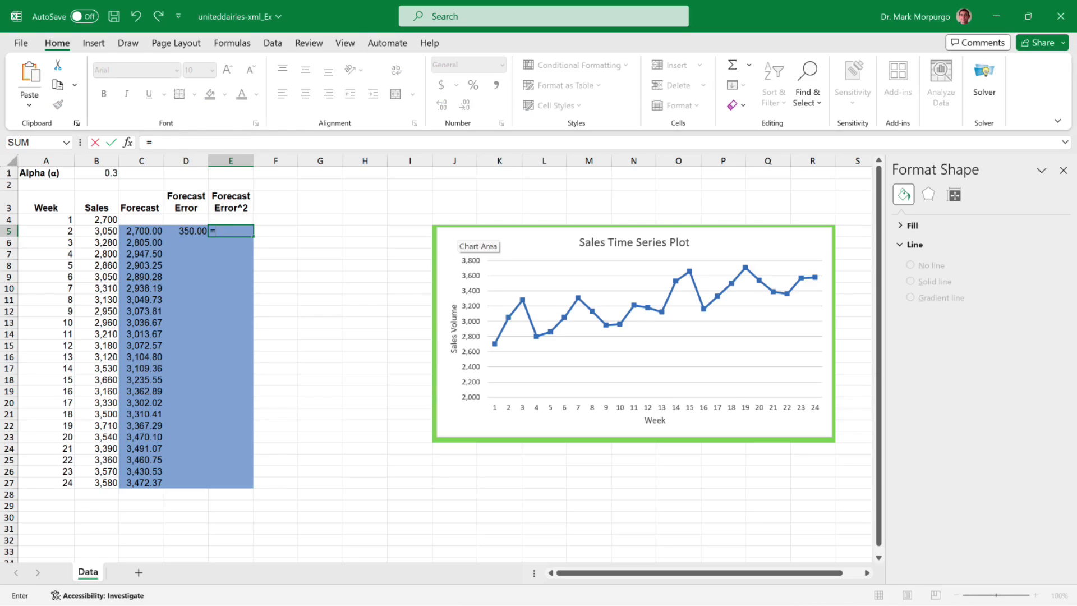
click(186, 231)
text(^2)
key(Return)
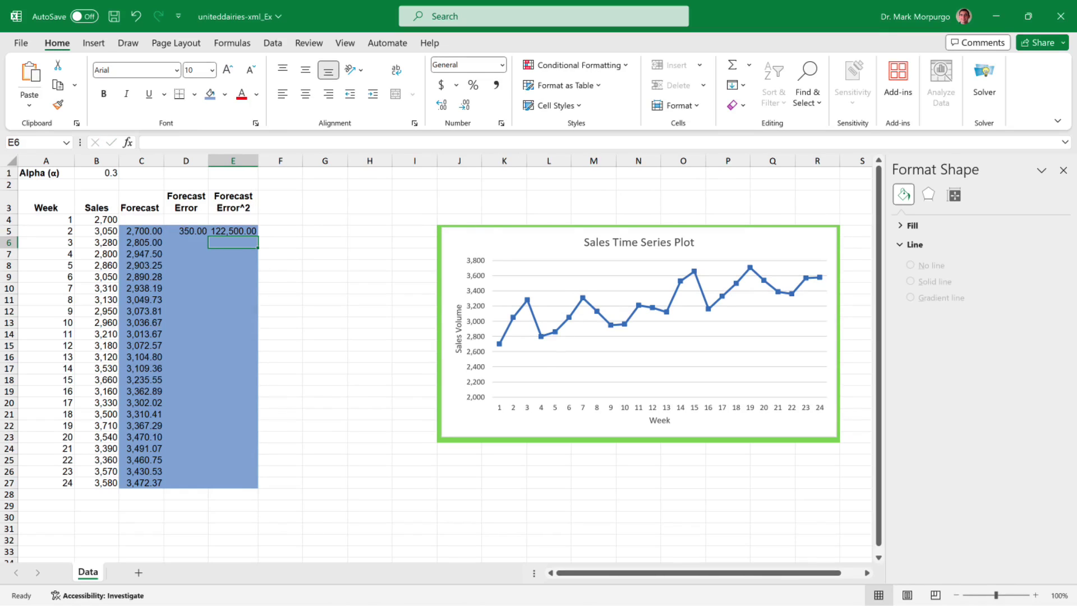
Copy the D5:E5 formulas down through row 27 for week 24.
drag(208, 247, 213, 463)
drag(247, 391, 169, 403)
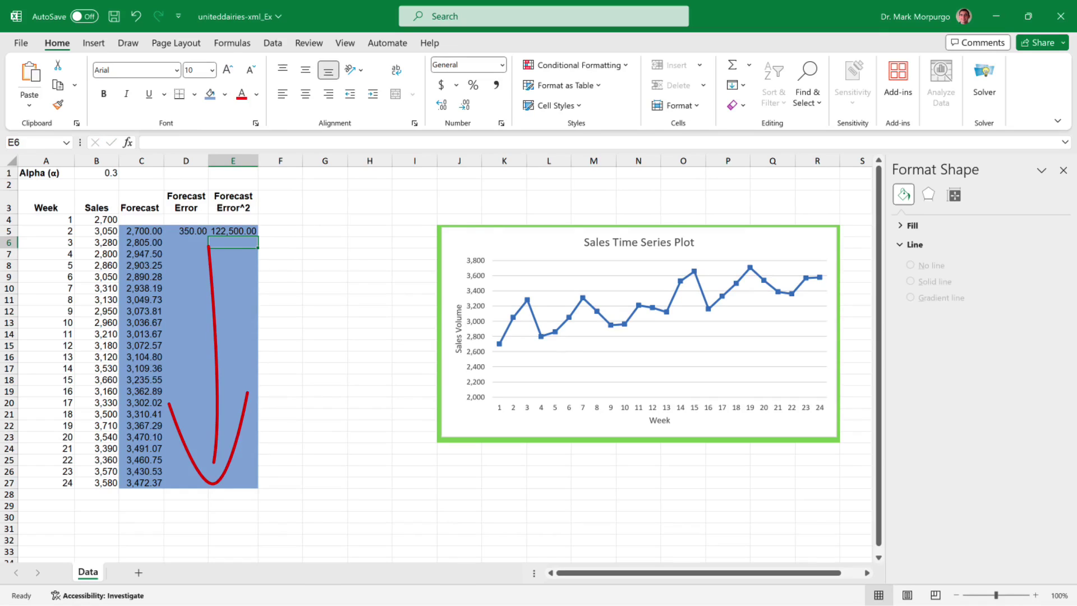
key(Escape)
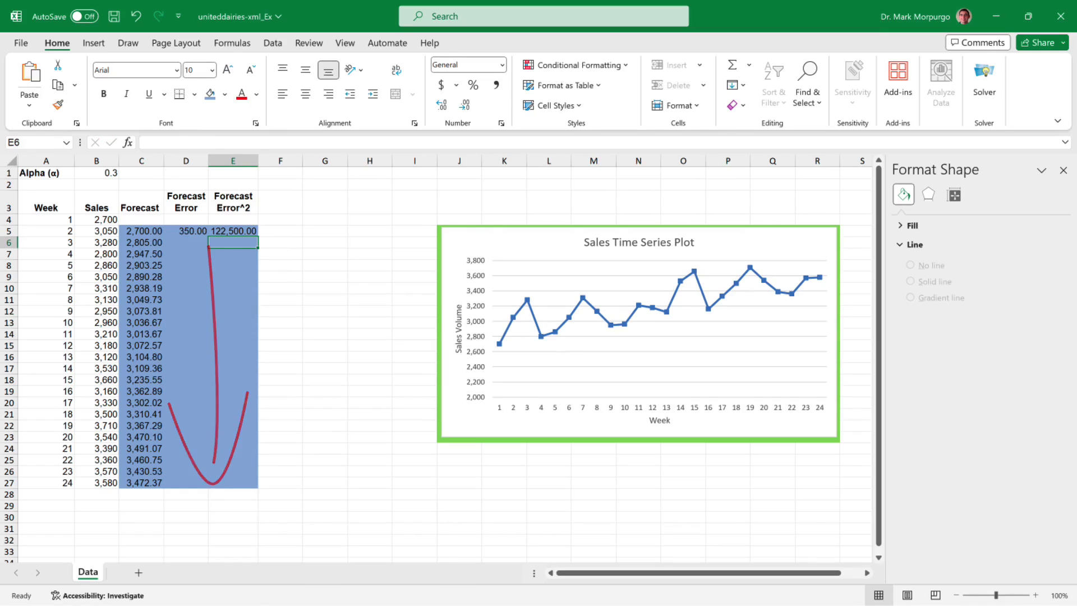
drag(185, 230, 236, 231)
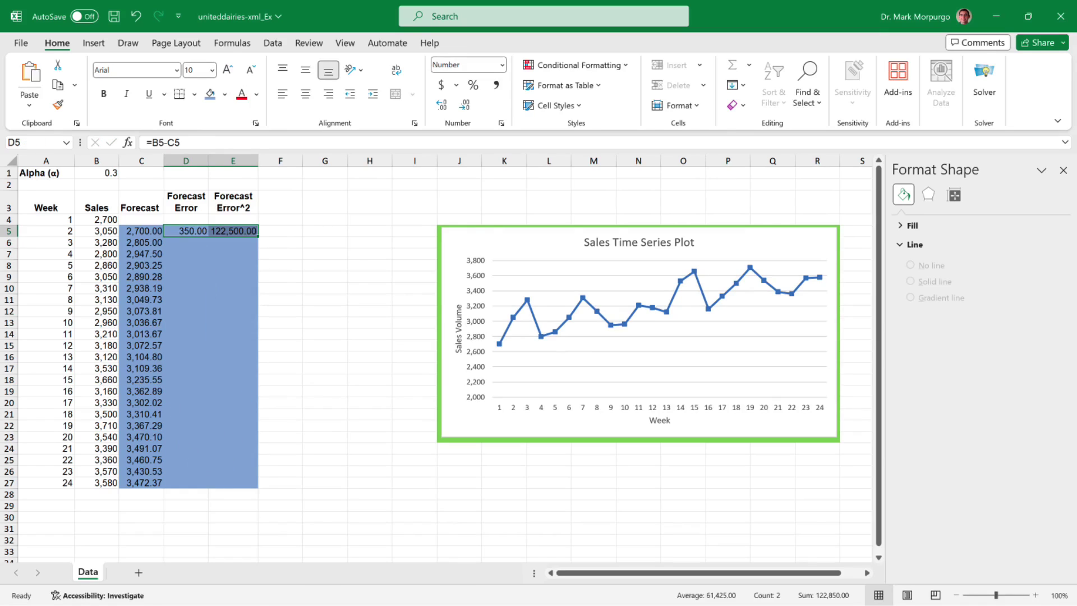
double_click(258, 236)
click(325, 459)
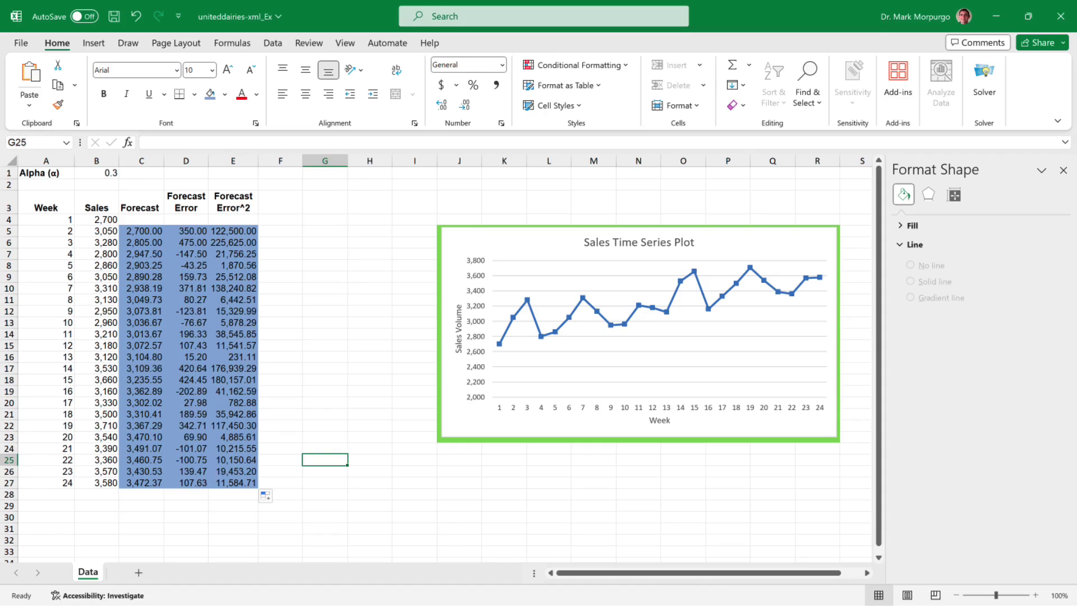
Add week 25 in A28 and copy the forecast formula from C27 into C28.
click(46, 494)
text(25)
key(Tab)
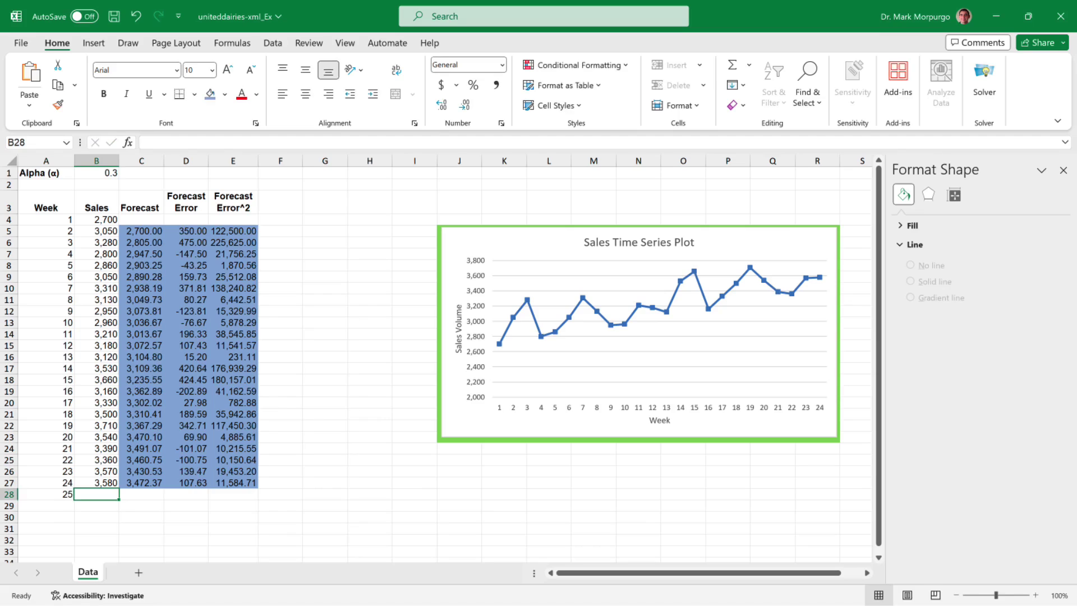
key(Tab)
key(Up)
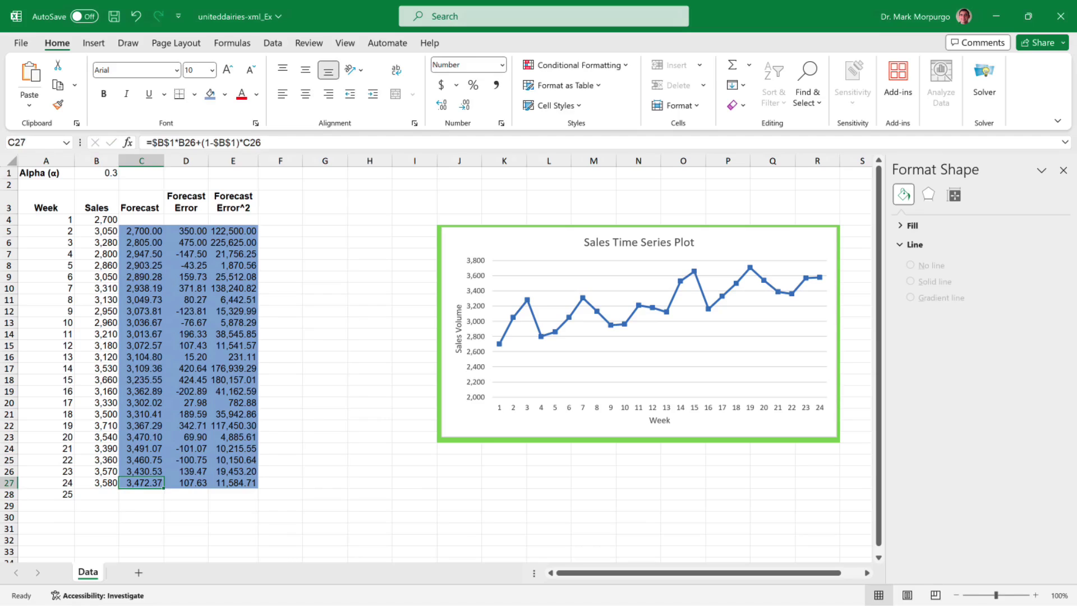
key(ctrl+c)
key(Down)
key(ctrl+v)
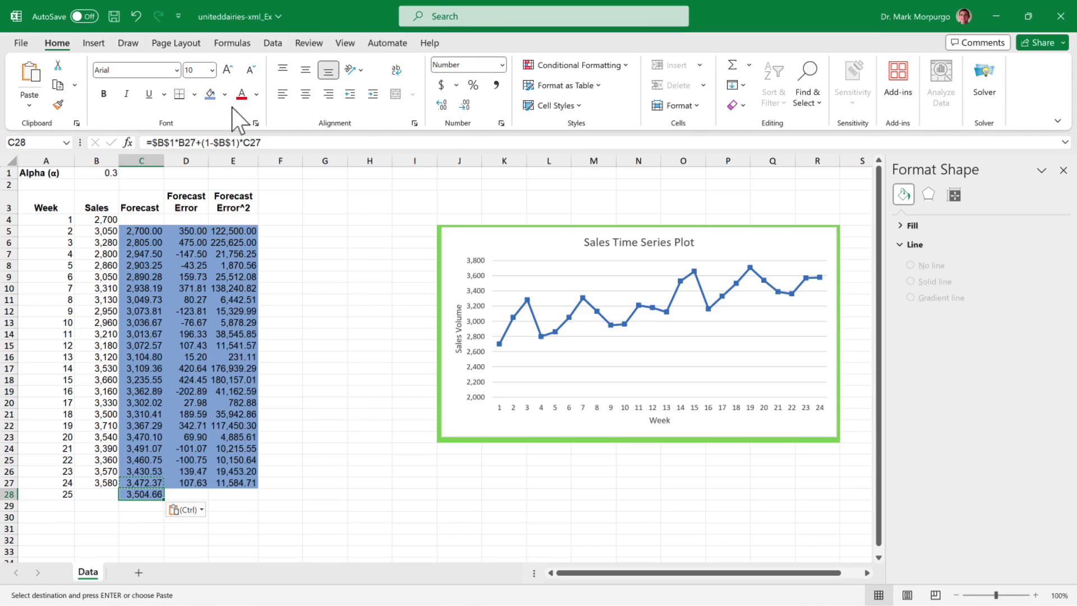
Shade the week 25 forecast of 3,504.66 light green.
click(224, 95)
click(252, 222)
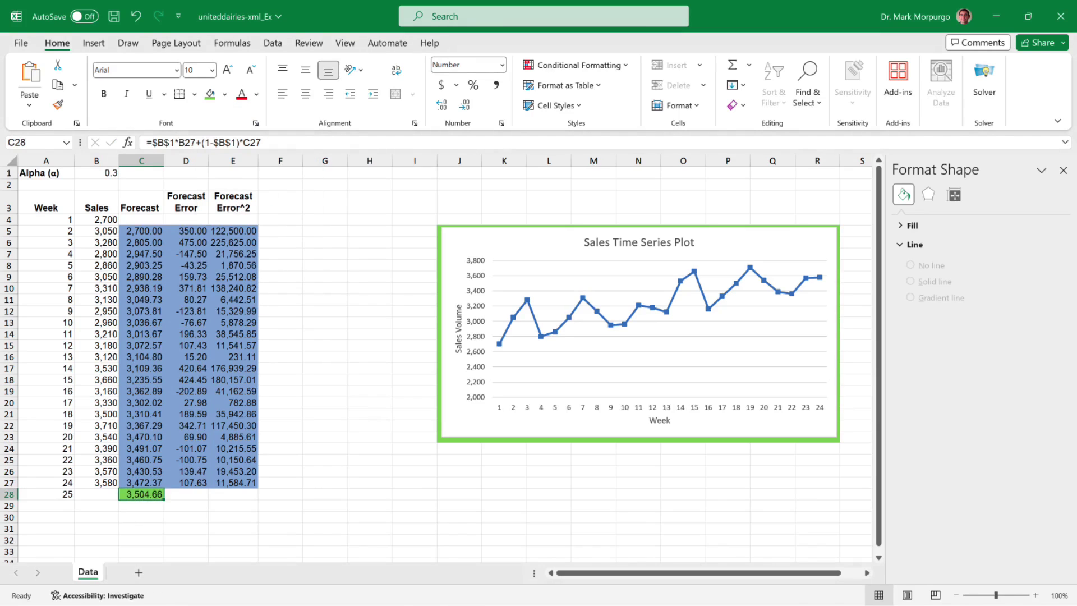
click(141, 517)
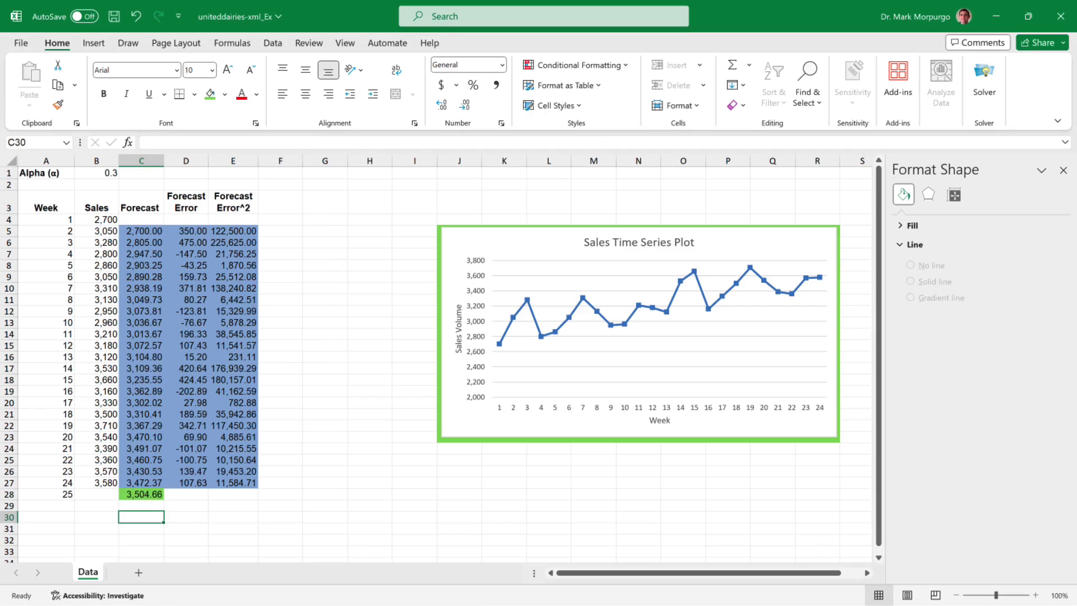
click(186, 516)
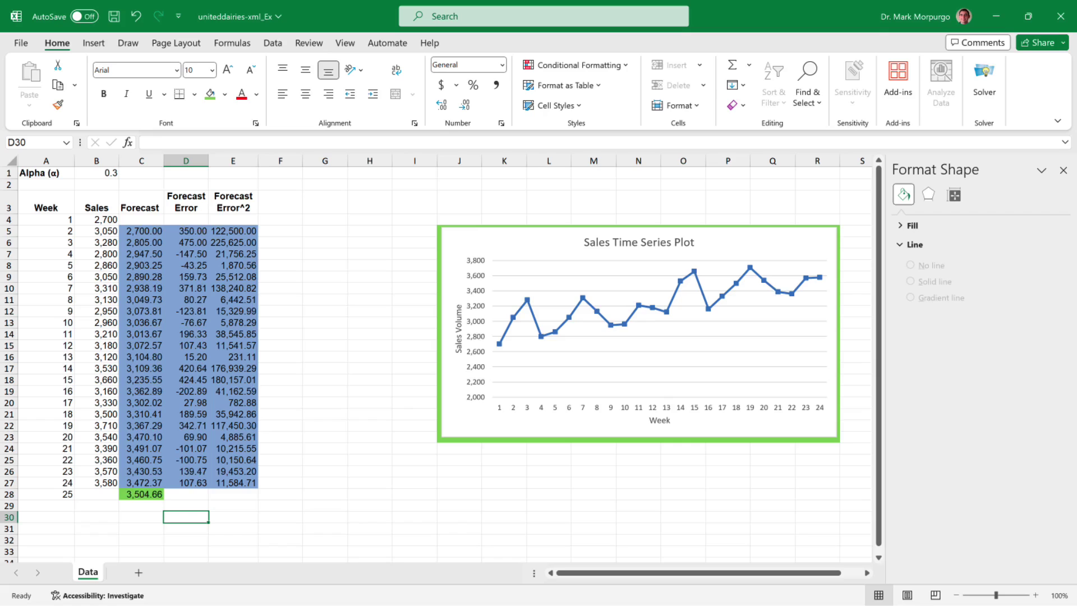
Enter the labels Total and MSE in D30 and D31.
text(Total)
key(Return)
text(MSE)
key(Up)
key(Right)
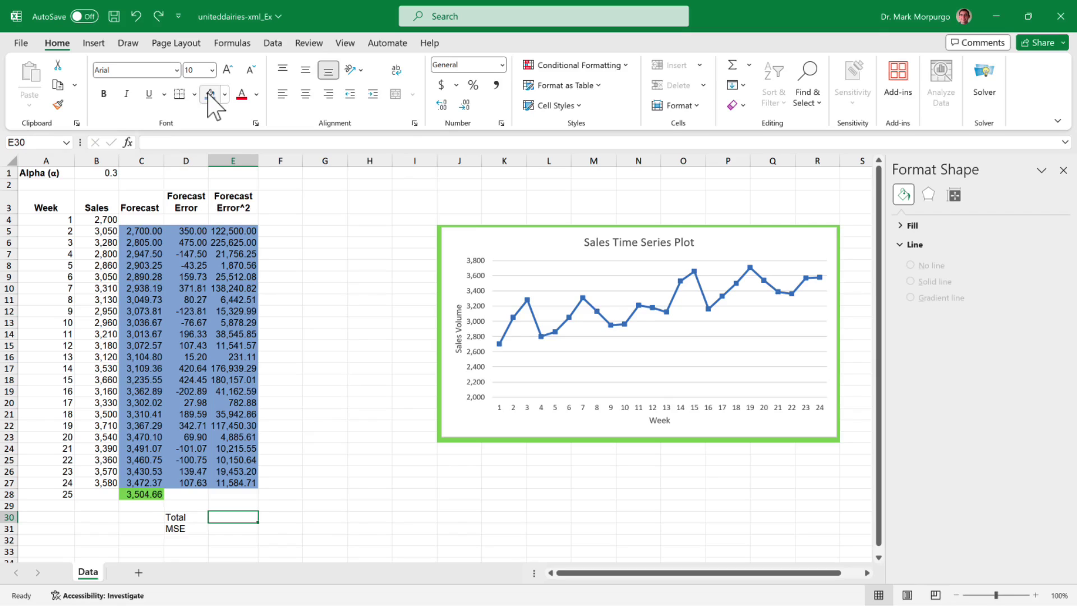
Fill the cell beside Total blue and the cell beside MSE light green.
click(210, 95)
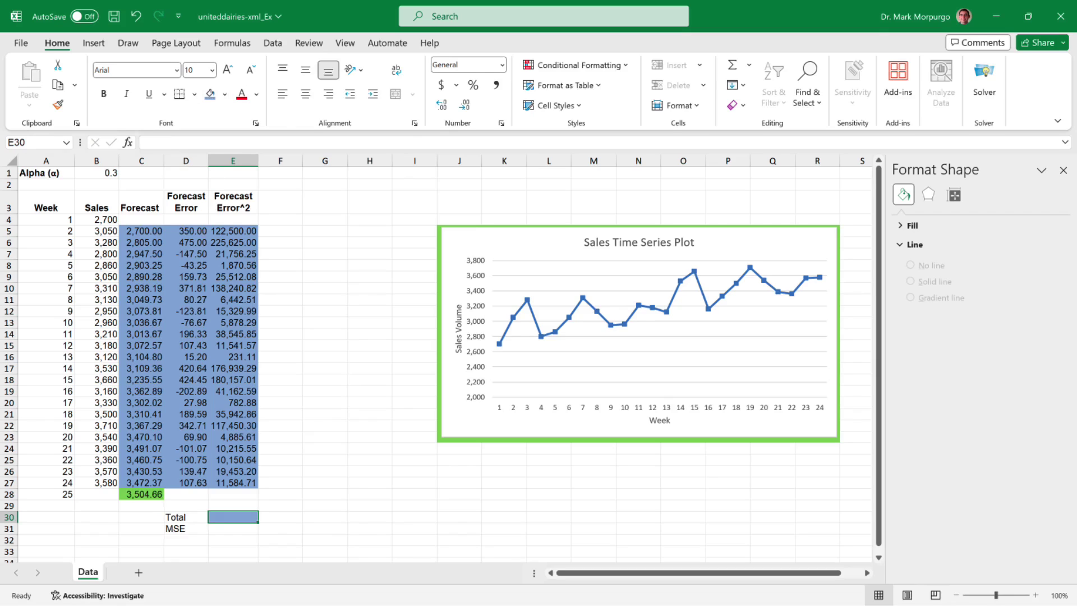
key(Down)
click(225, 95)
click(255, 221)
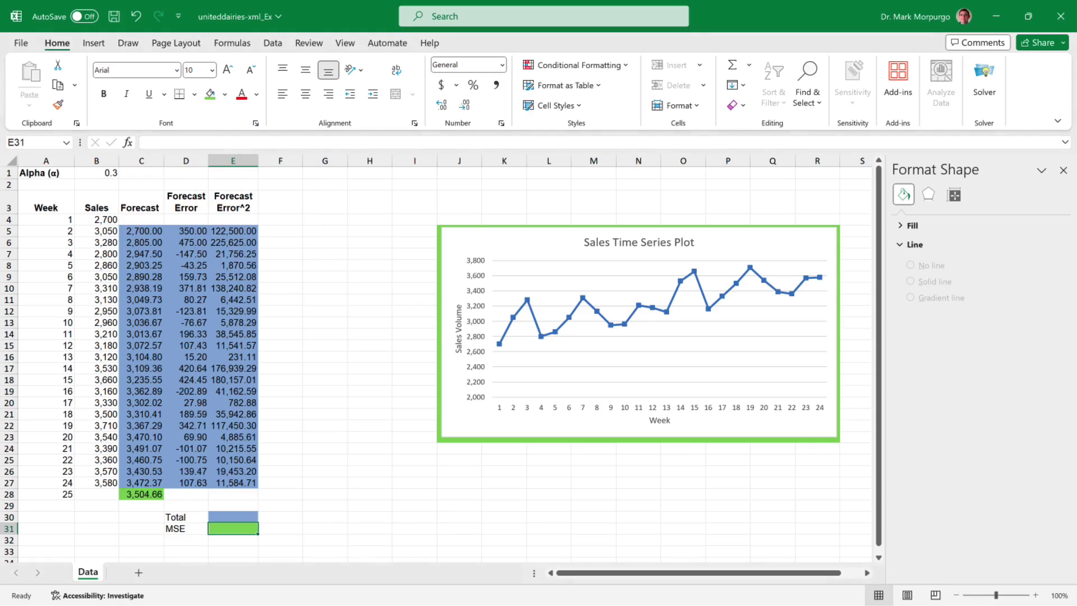
click(232, 516)
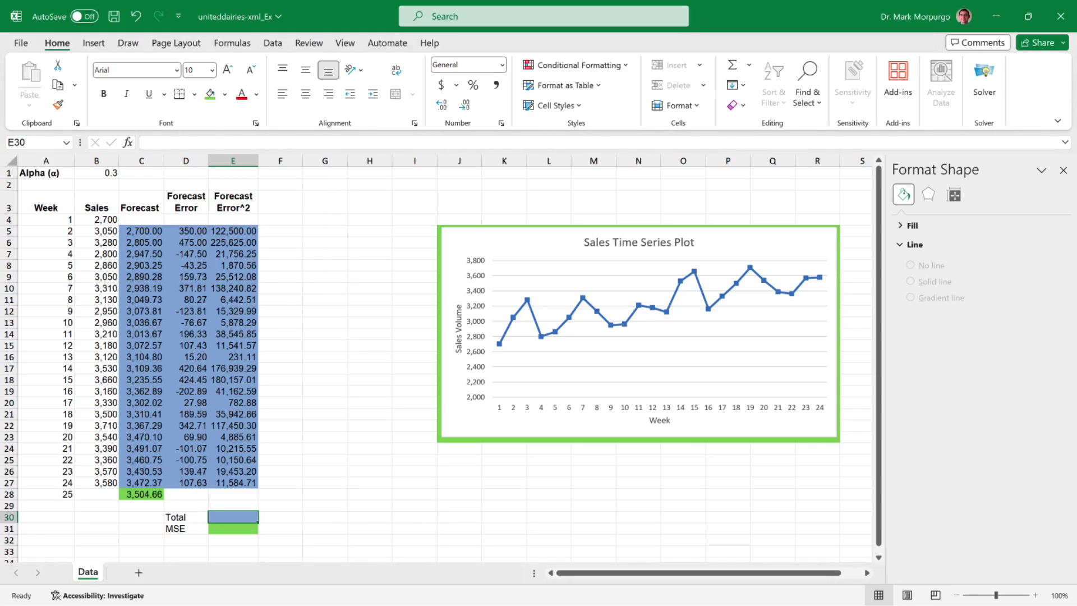
Sum the squared errors with =SUM(E5:E27), giving a Total of 1,222,198.67.
text(=)
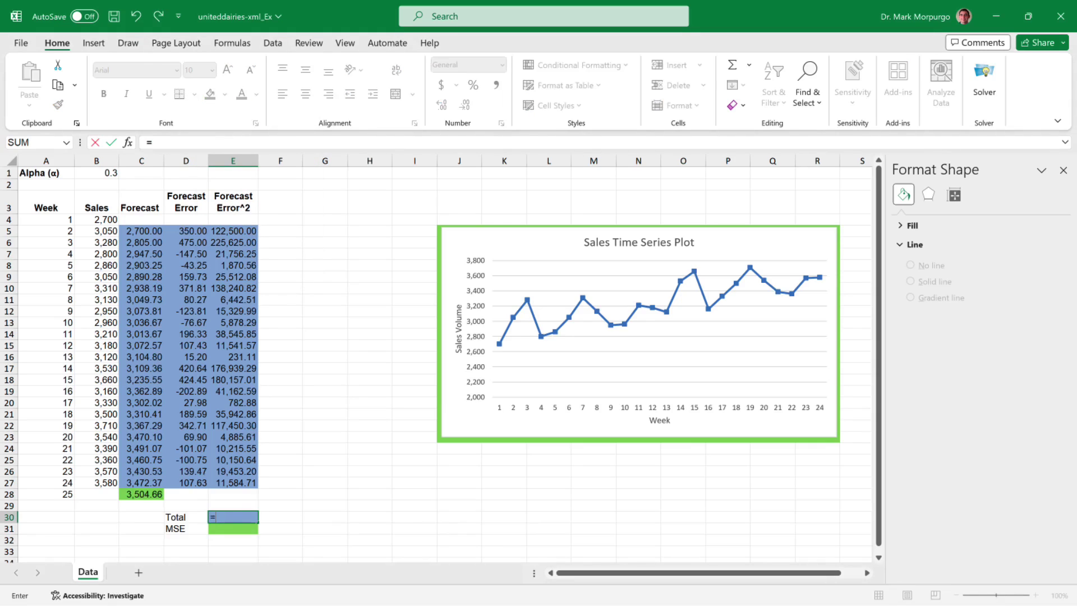
text(sum)
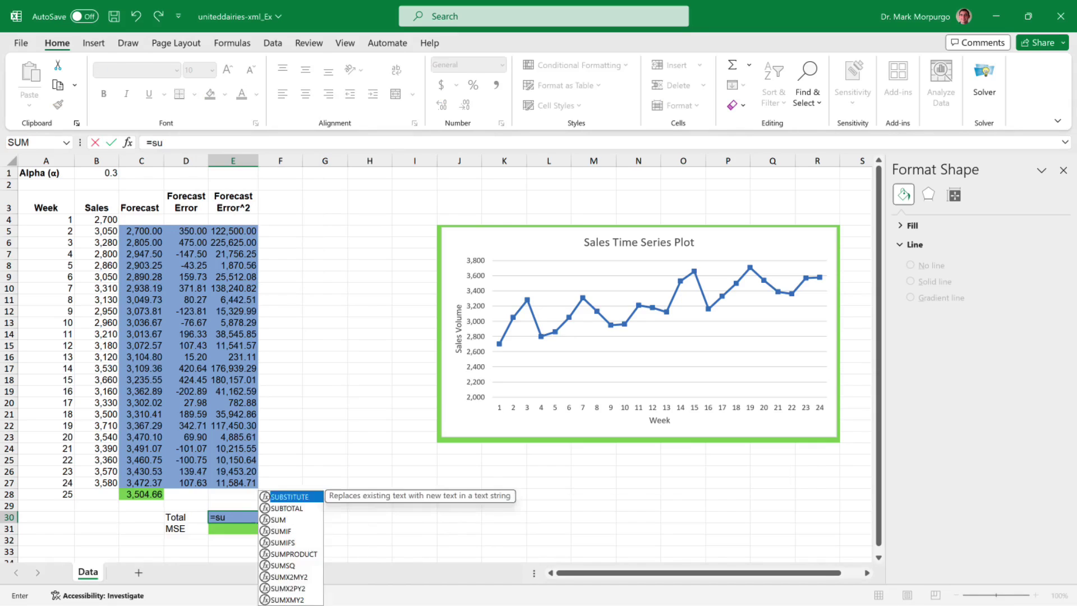
key(Tab)
key(Up)
key(Up)
key(Up)
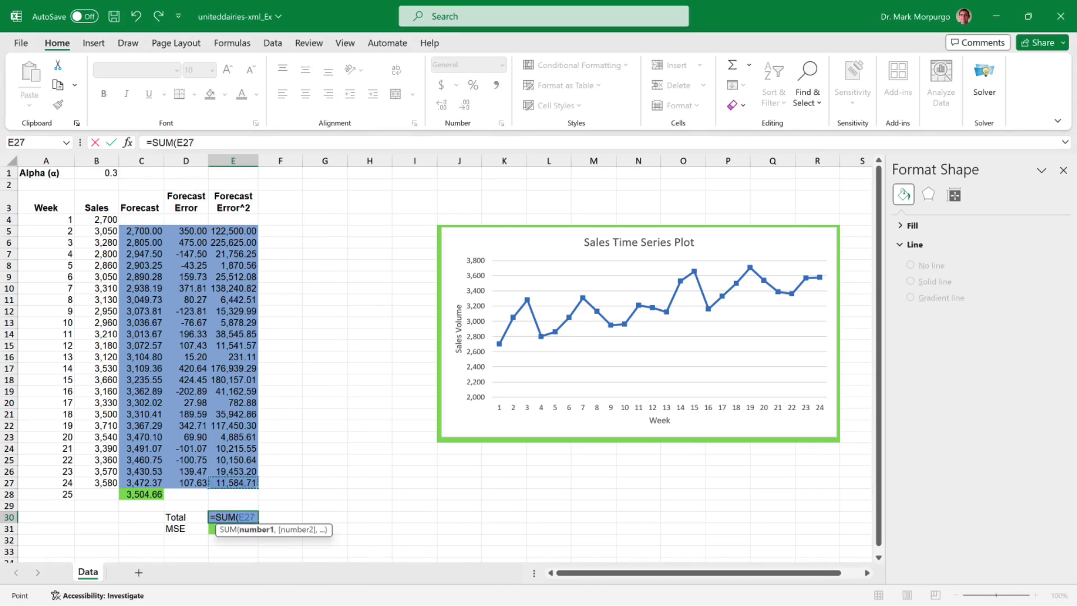
key(shift+Up)
key(shift+Up)
key(shift+Up)
key(shift+Up)
key(shift+Up)
key(shift+Up)
key(shift+Up)
key(shift+Up)
key(shift+Up)
key(shift+Up)
key(shift+Up)
key(shift+Up)
key(shift+Up)
key(shift+Up)
key(shift+Up)
key(shift+Up)
key(shift+Up)
key(shift+Up)
key(shift+Up)
key(shift+Up)
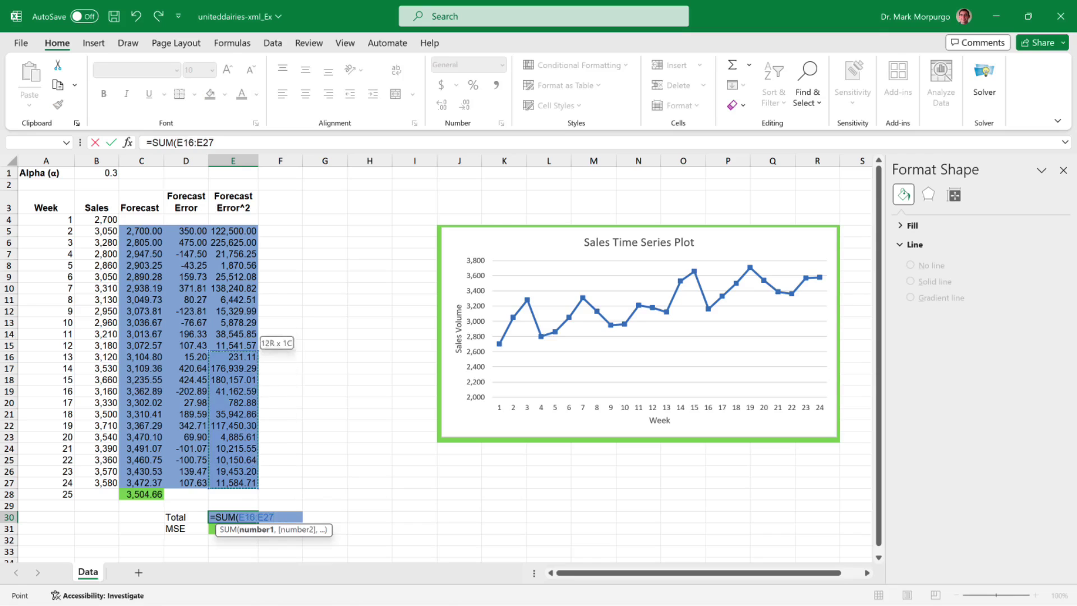
key(shift+Up)
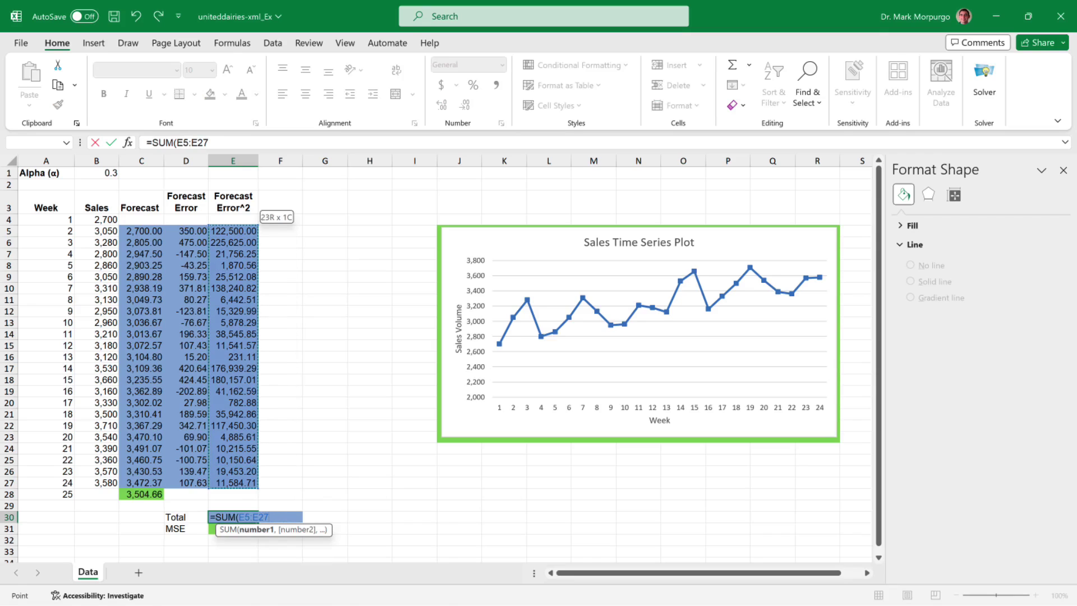
key(Return)
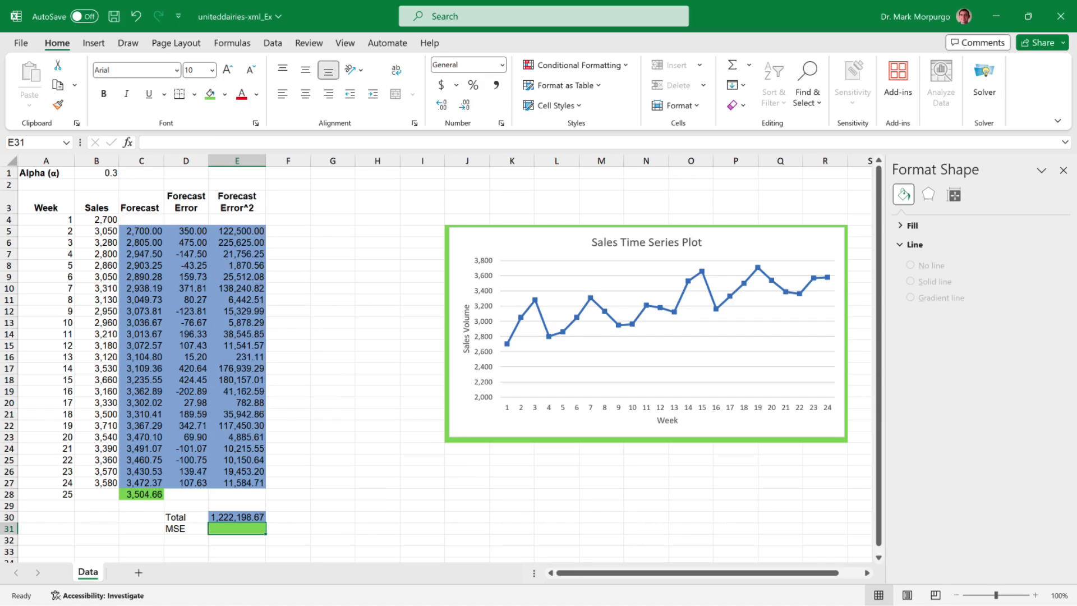
Compute the MSE as =AVERAGE(E5:E27), giving 53,139.07.
text(=av)
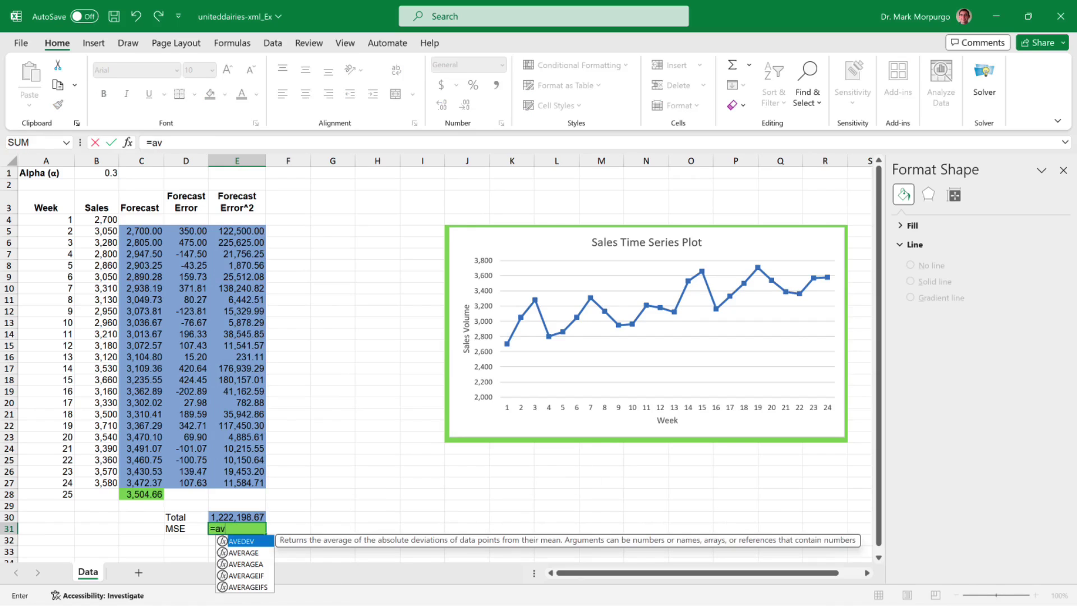
text(era)
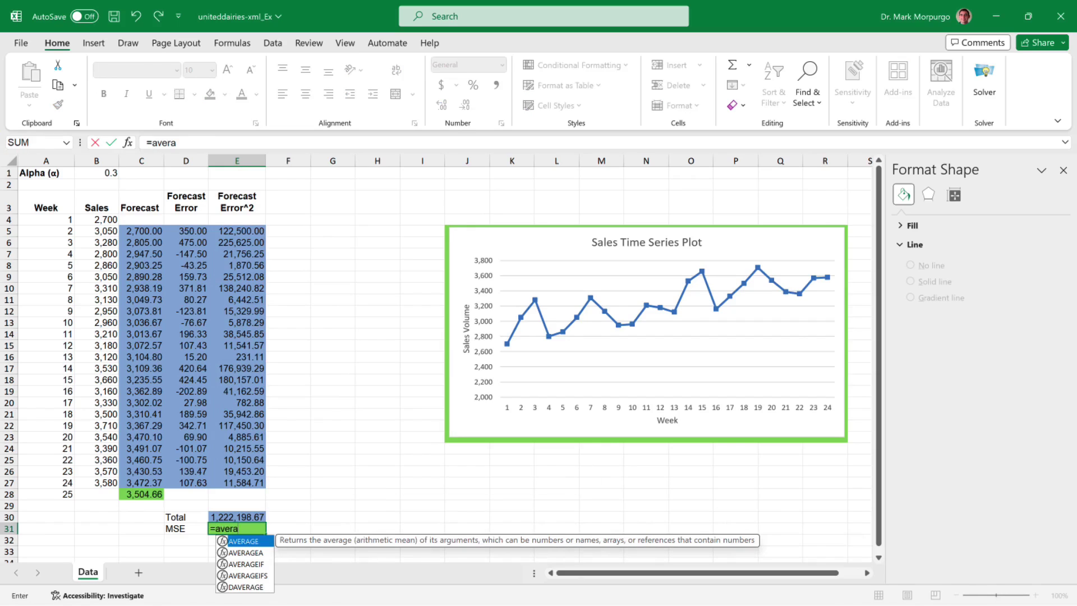
key(Tab)
key(Up)
key(Up)
key(Up)
key(Up)
key(shift+Up)
key(shift+Up)
key(shift+Up)
key(shift+Up)
key(shift+Up)
key(shift+Up)
key(shift+Up)
key(shift+Up)
key(shift+Up)
key(shift+Up)
key(shift+Up)
key(shift+Up)
key(shift+Up)
key(shift+Up)
key(shift+Up)
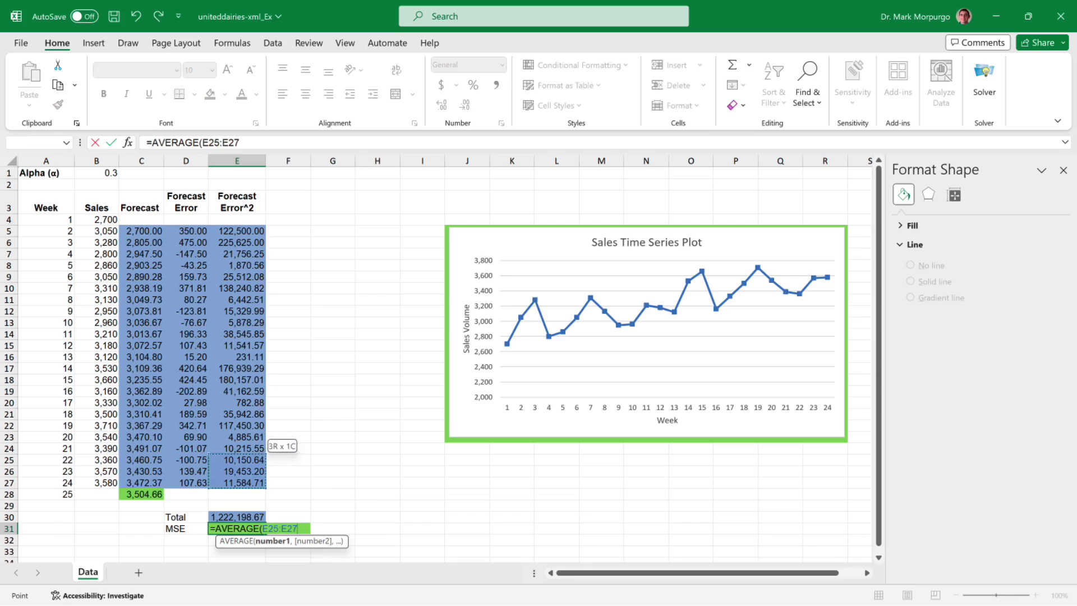
key(shift+Up)
key(shift+Up)
key(shift+Up)
key(shift+Up)
key(shift+Up)
key(shift+Up)
key(shift+Up)
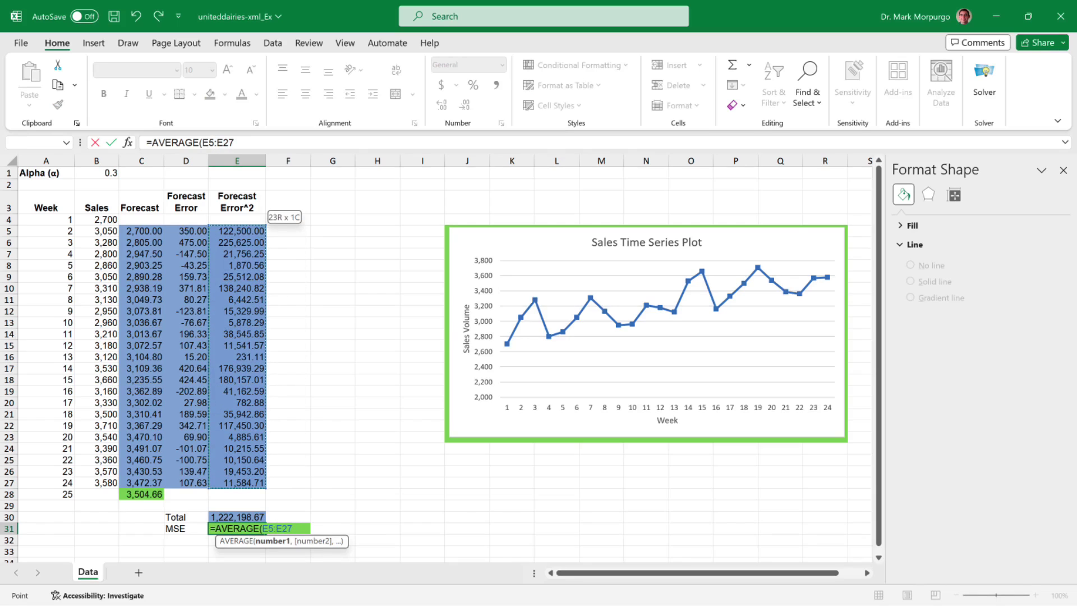
key(Return)
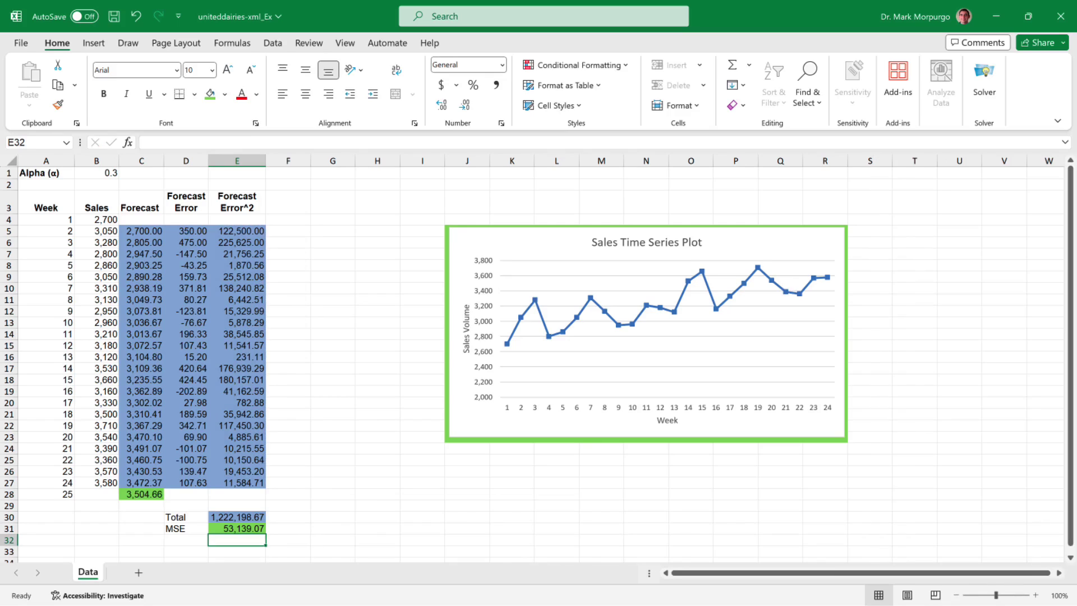